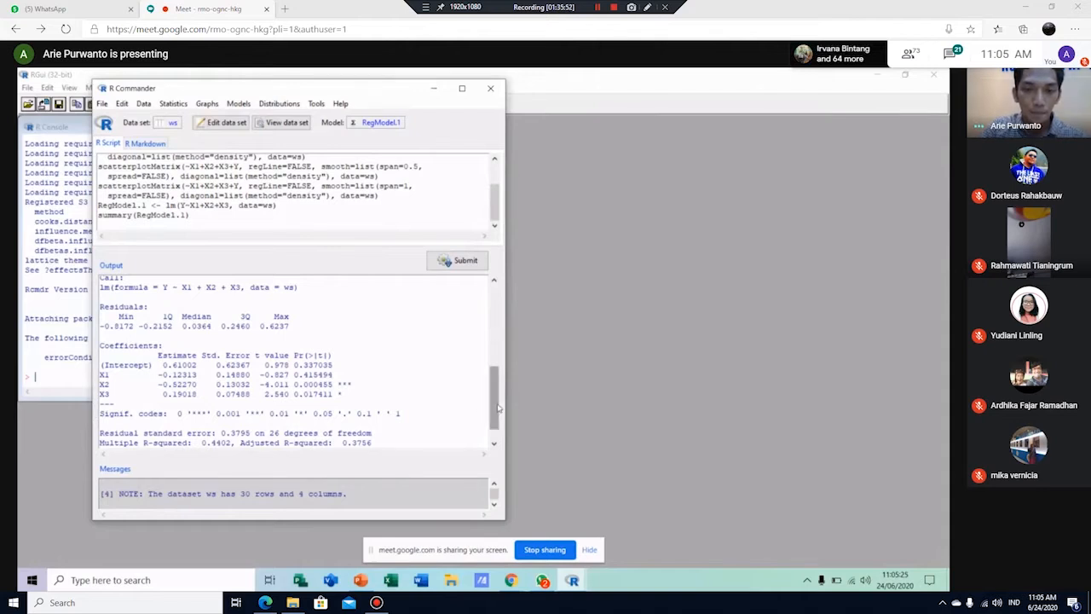
Step: Examine the coefficients, p-values and significance codes in the RegModel.1 summary output
{"action": "left_click_drag", "start_coordinate": [494, 408], "coordinate": [494, 407]}
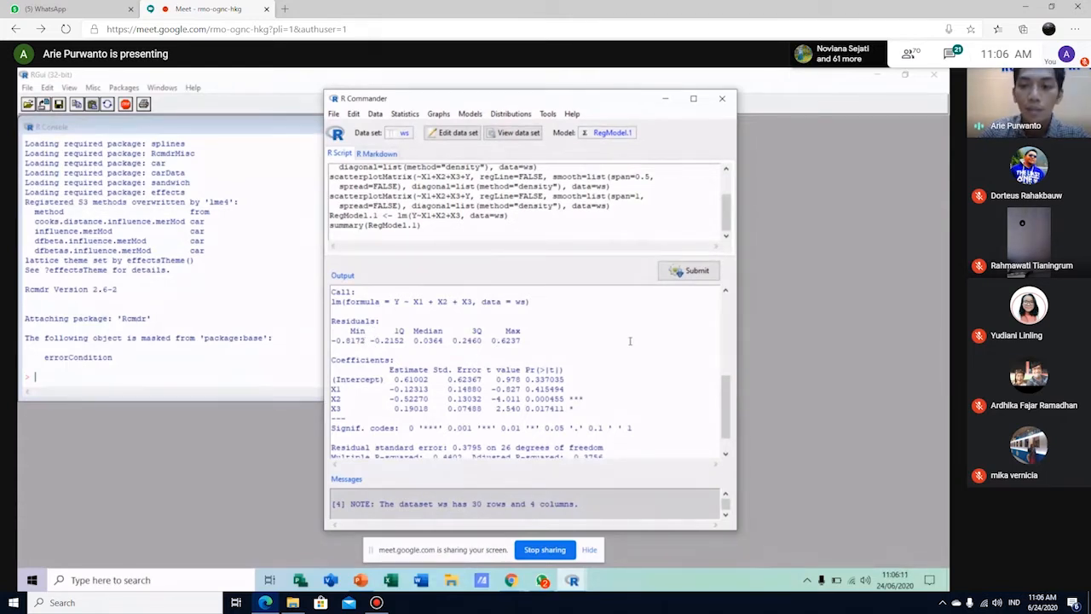
{"action": "left_click_drag", "start_coordinate": [727, 390], "coordinate": [727, 394]}
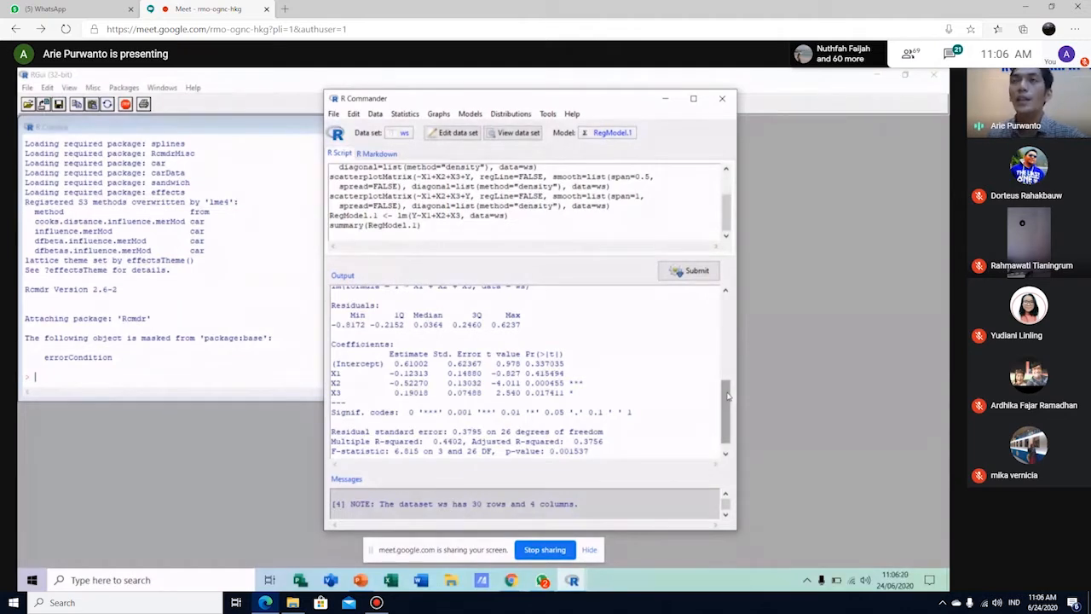
{"action": "left_click_drag", "start_coordinate": [727, 395], "coordinate": [727, 400]}
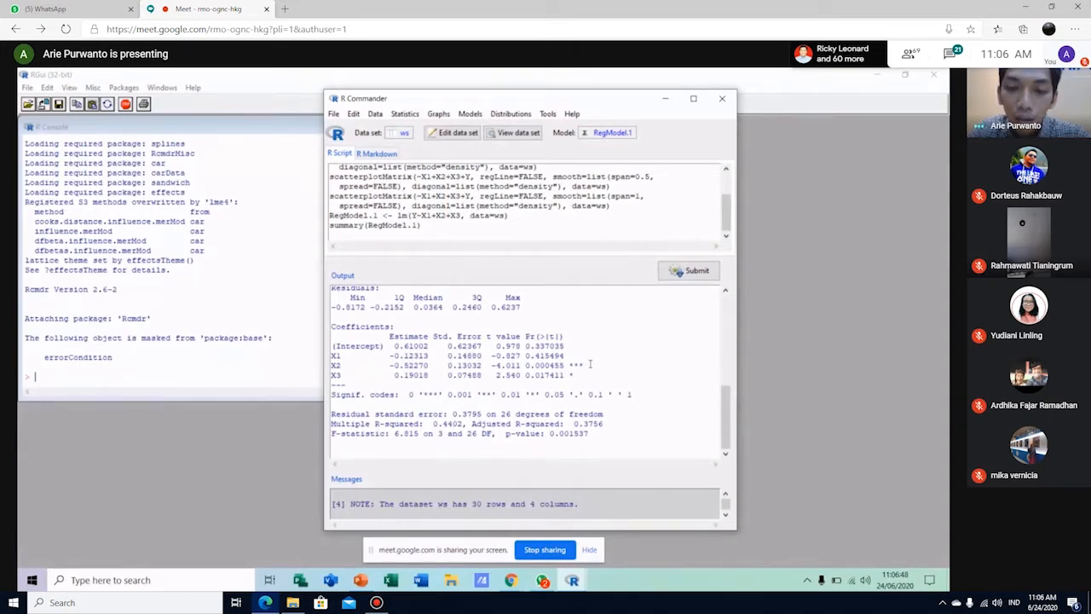
{"action": "left_click_drag", "start_coordinate": [588, 365], "coordinate": [568, 365]}
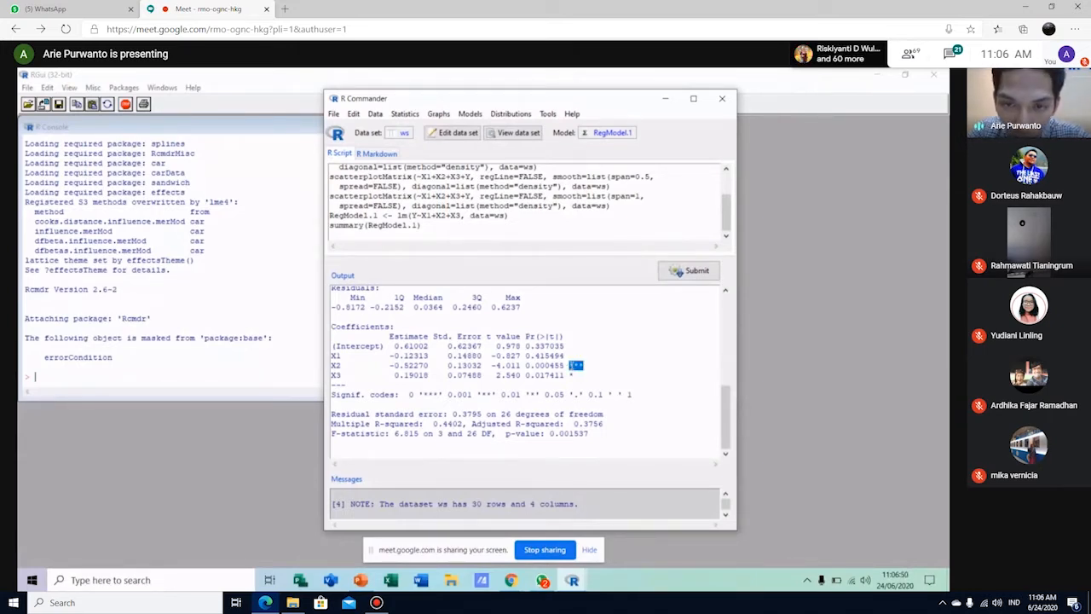
{"action": "left_click", "coordinate": [585, 368]}
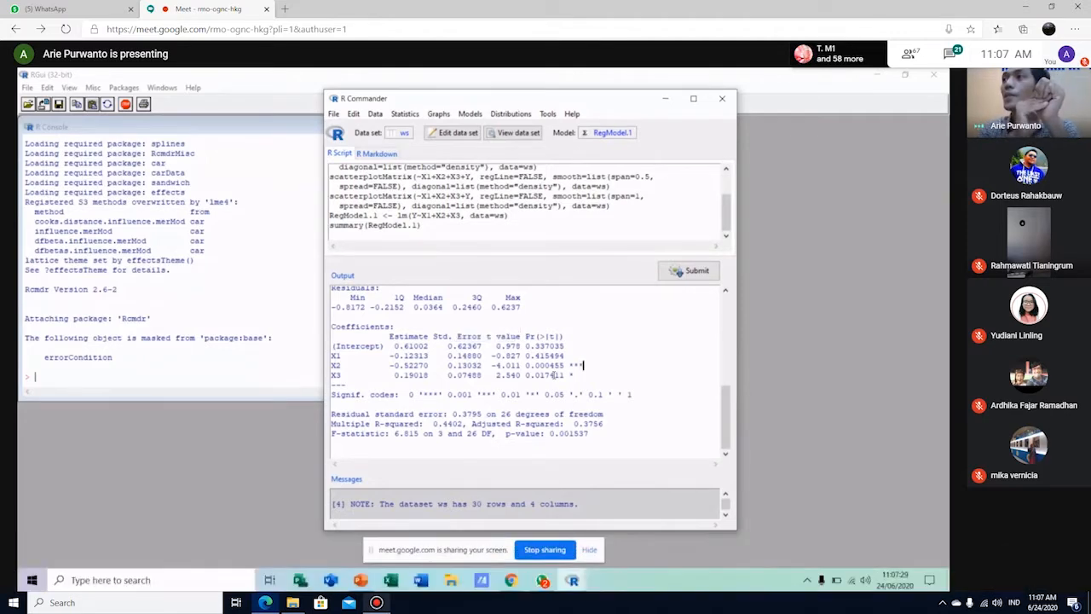
{"action": "mouse_move", "coordinate": [376, 601]}
{"action": "mouse_move", "coordinate": [376, 549]}
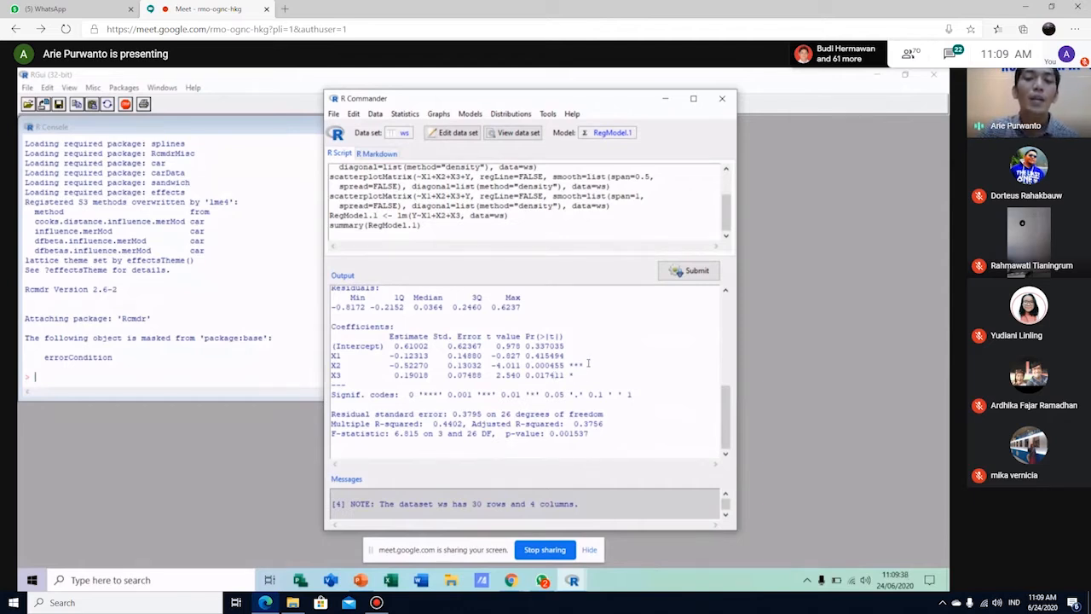
{"action": "left_click", "coordinate": [338, 366]}
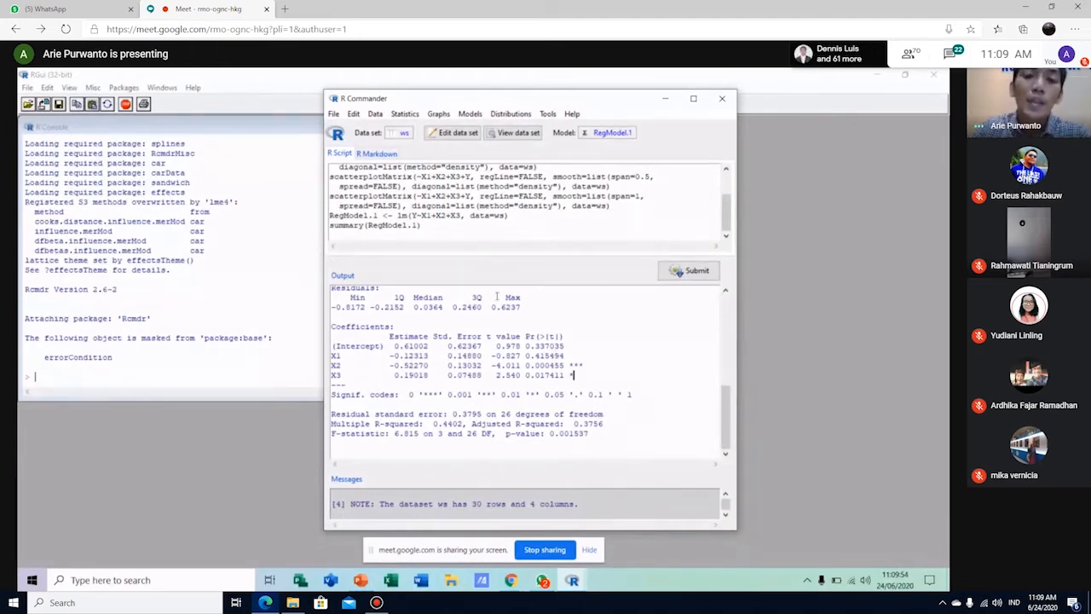
Step: Fit the linear regression RegModel.2 with Y as the response and only X2 and X3 as explanatory variables
{"action": "left_click", "coordinate": [407, 113]}
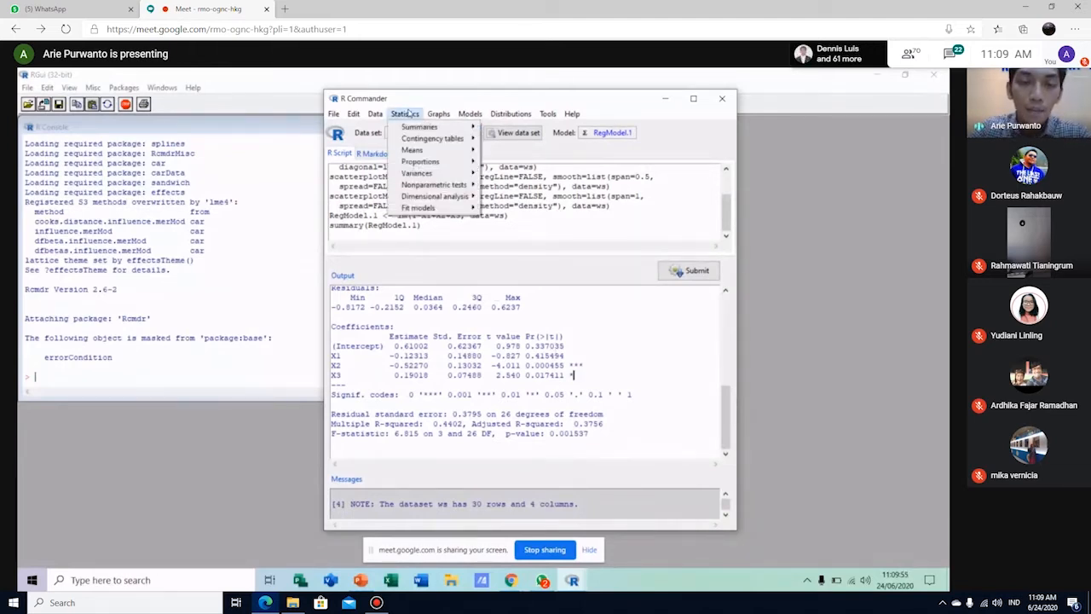
{"action": "mouse_move", "coordinate": [426, 207]}
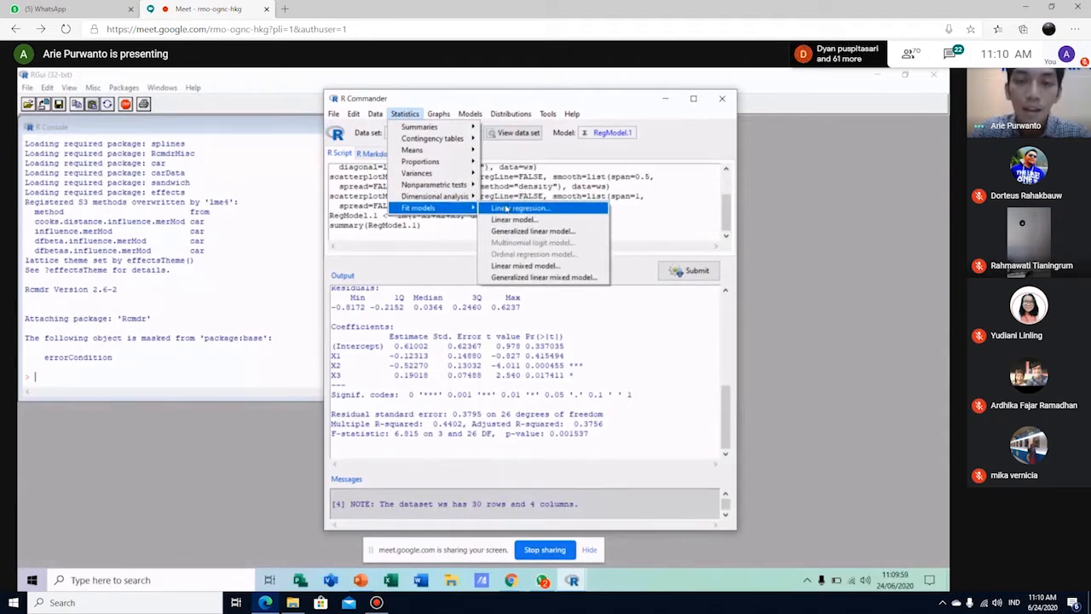
{"action": "left_click", "coordinate": [506, 208]}
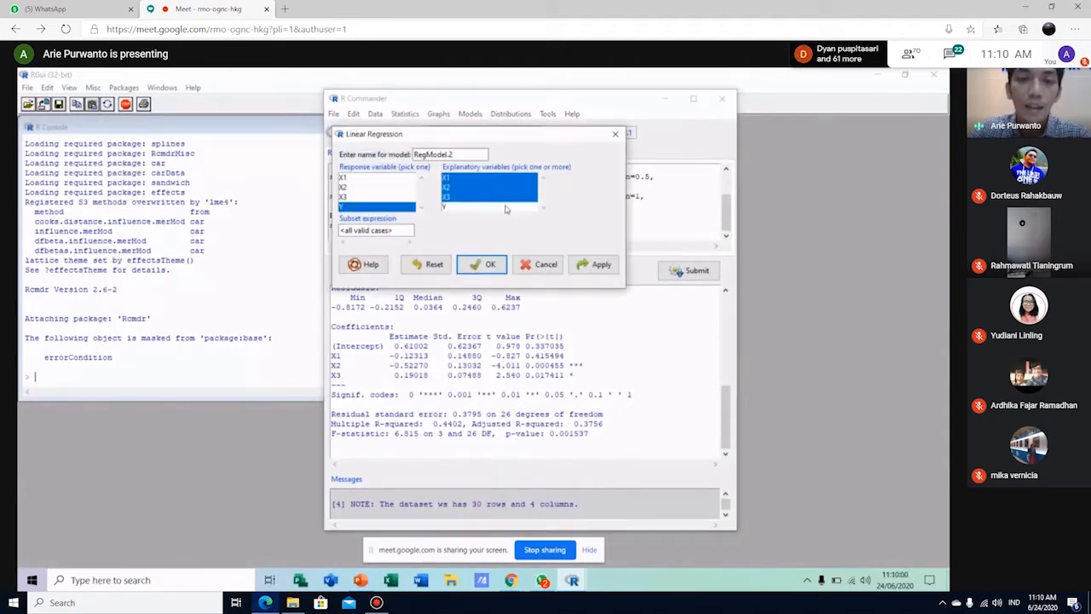
{"action": "left_click", "coordinate": [457, 188]}
{"action": "key", "text": "shift+Down"}
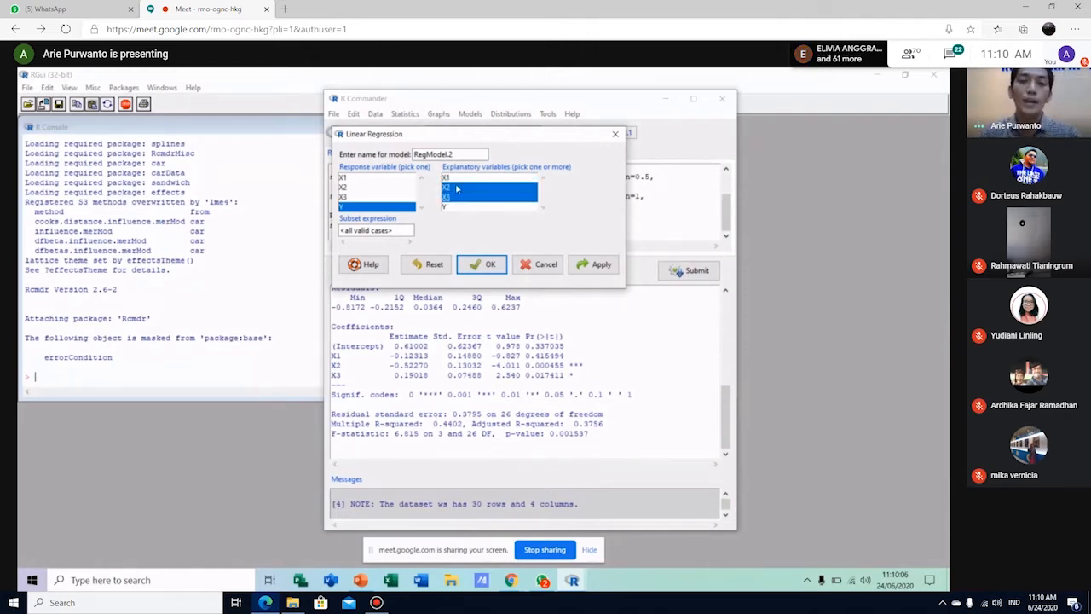
{"action": "left_click", "coordinate": [491, 265]}
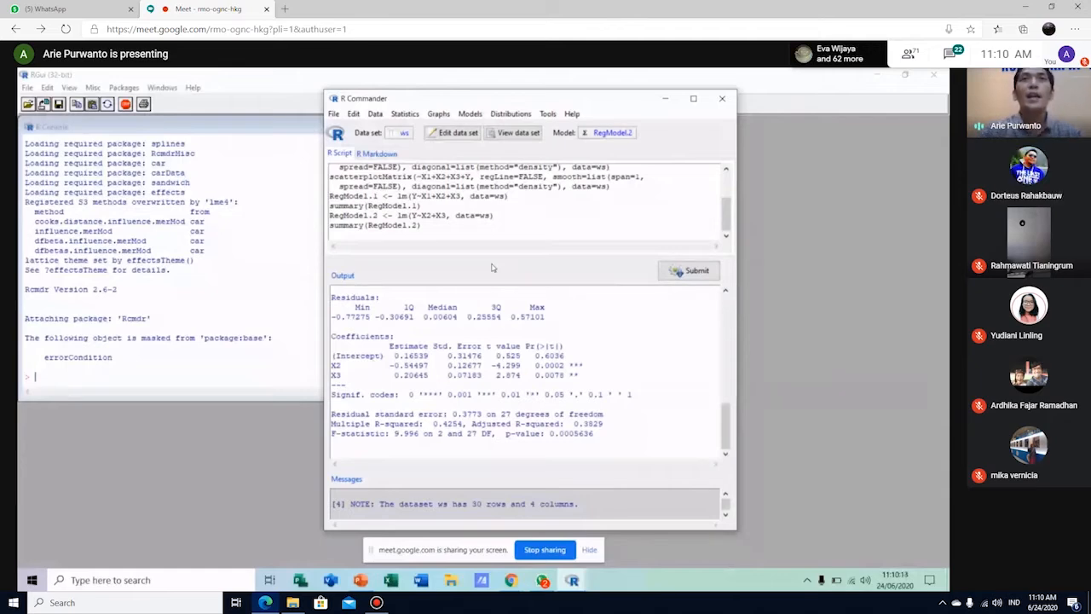
Step: Switch to the MINI WORKSHOP presentation in PowerPoint and look back through its earlier slides
{"action": "left_click", "coordinate": [361, 580]}
{"action": "scroll", "coordinate": [362, 315], "scroll_direction": "up", "scroll_amount": 4}
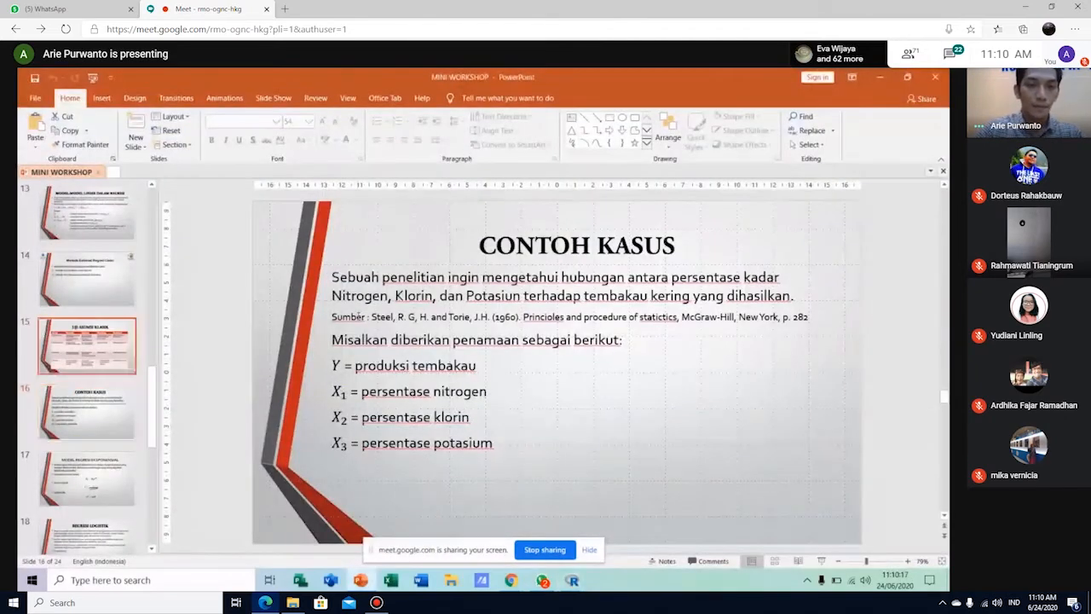
{"action": "scroll", "coordinate": [358, 317], "scroll_direction": "up", "scroll_amount": 8}
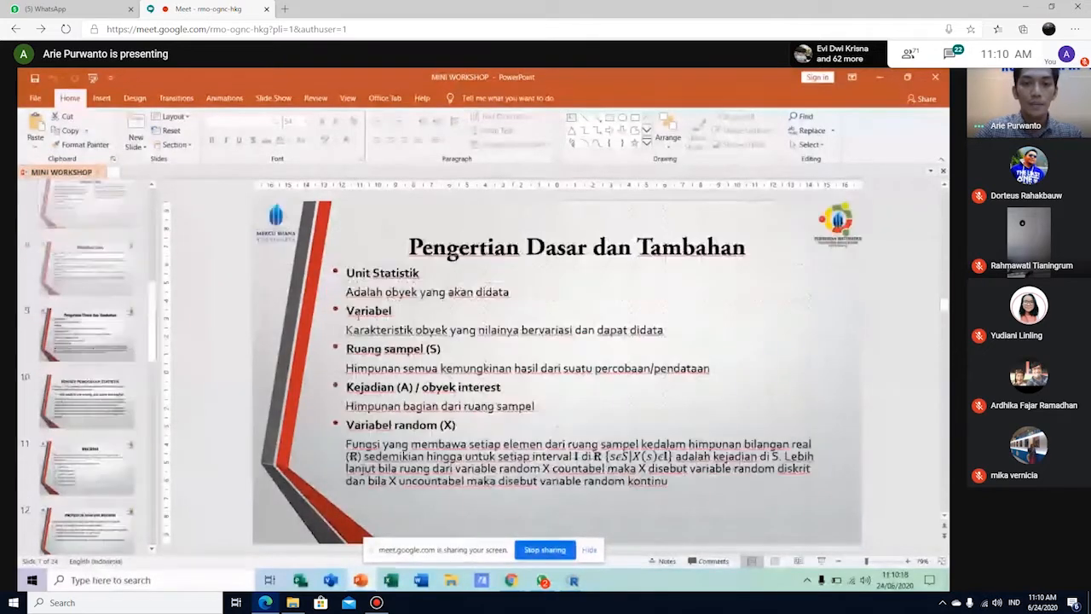
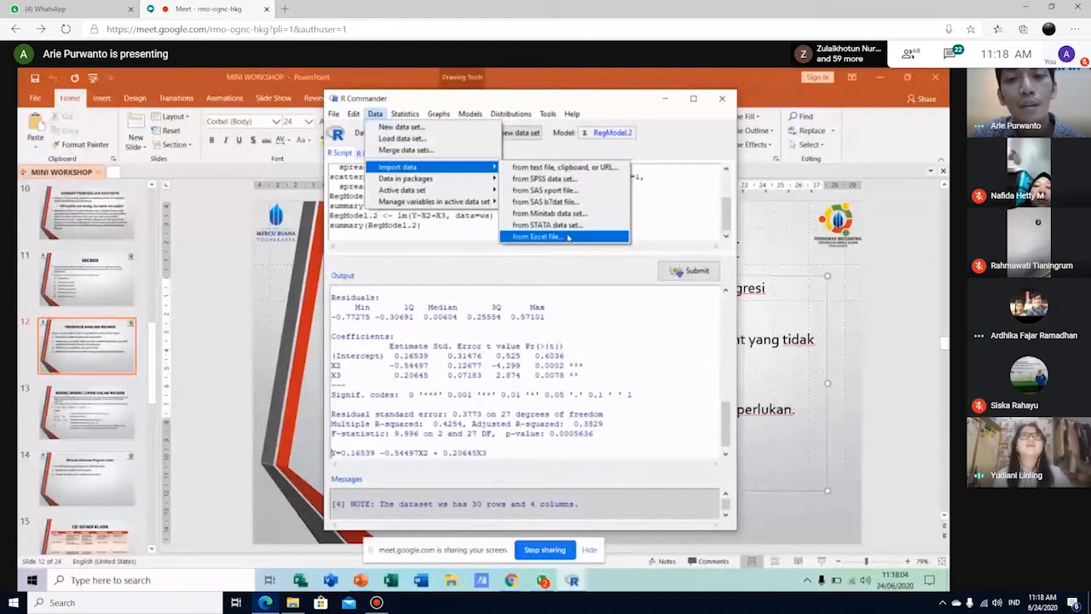
{"action": "left_click", "coordinate": [569, 237]}
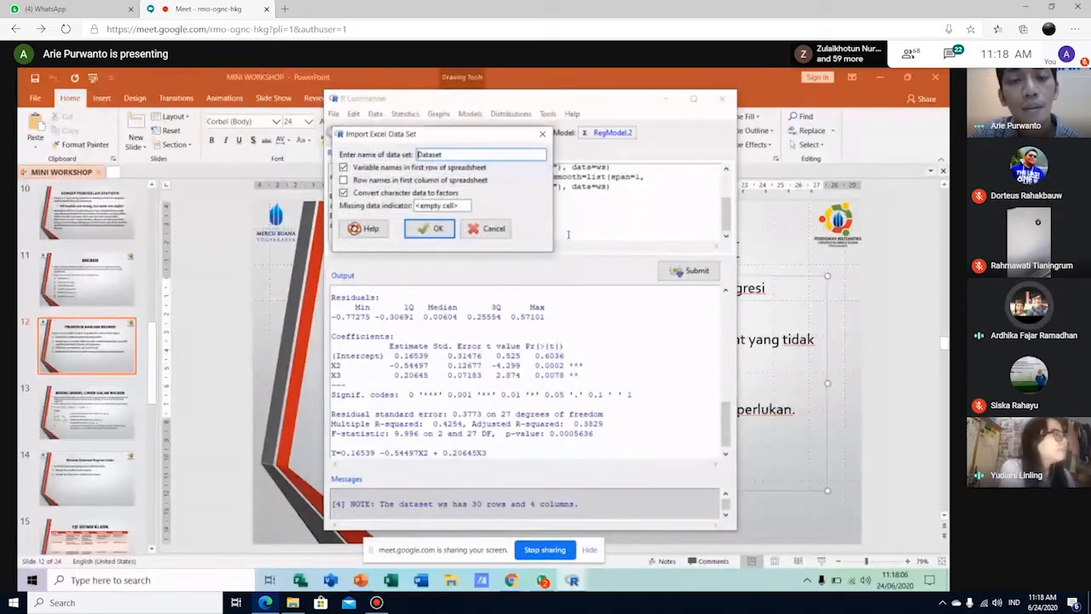
{"action": "left_click", "coordinate": [484, 155]}
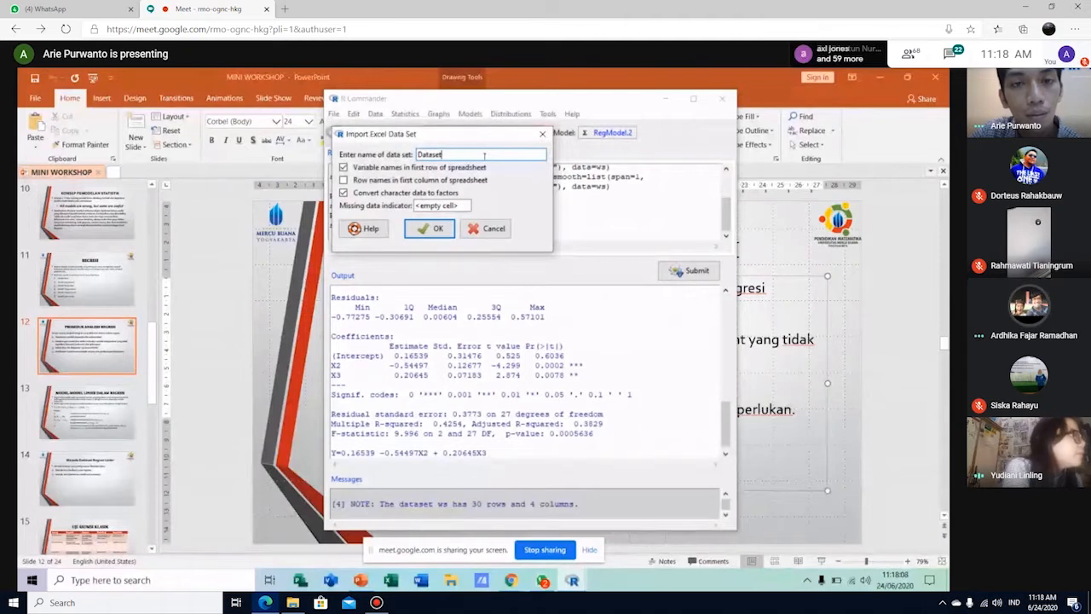
{"action": "key", "text": "BackSpace"}
{"action": "key", "text": "BackSpace"}
{"action": "key", "text": "BackSpace"}
{"action": "key", "text": "BackSpace"}
{"action": "key", "text": "BackSpace"}
{"action": "key", "text": "BackSpace"}
{"action": "key", "text": "BackSpace"}
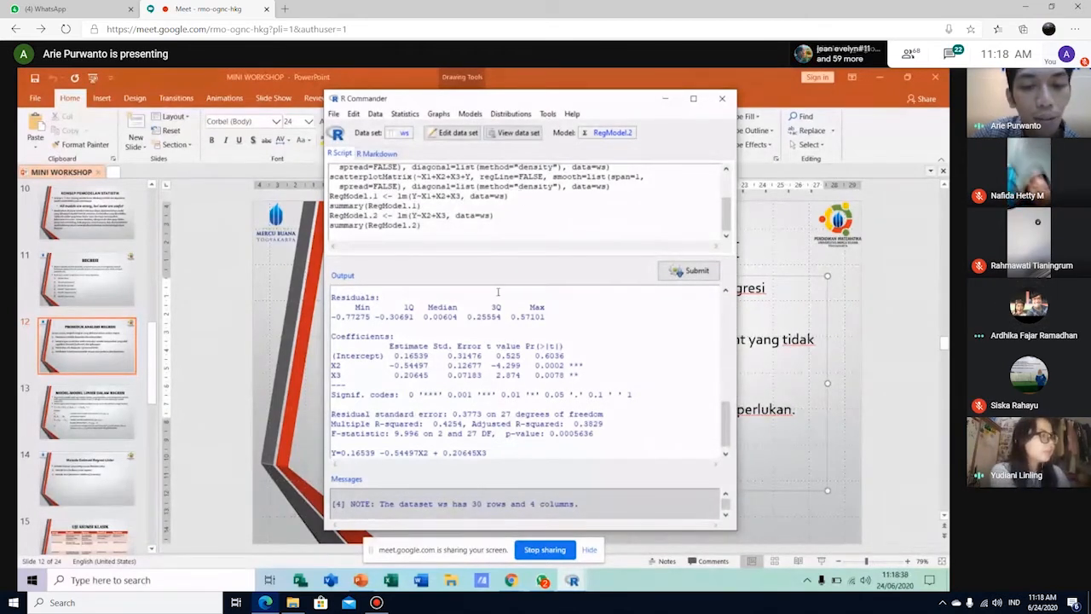
{"action": "left_click", "coordinate": [391, 580]}
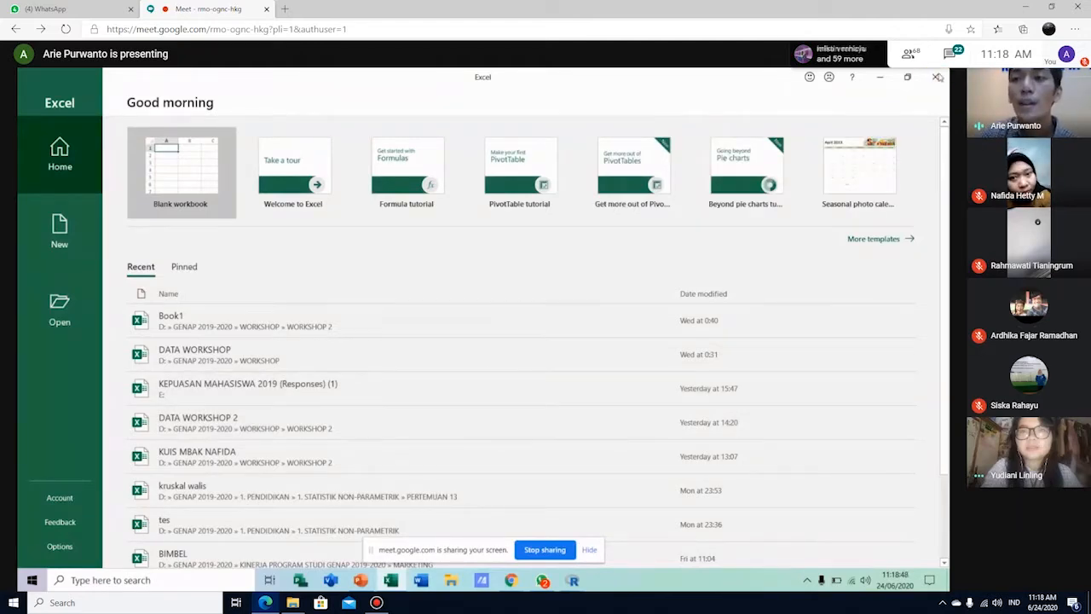
{"action": "left_click", "coordinate": [938, 77]}
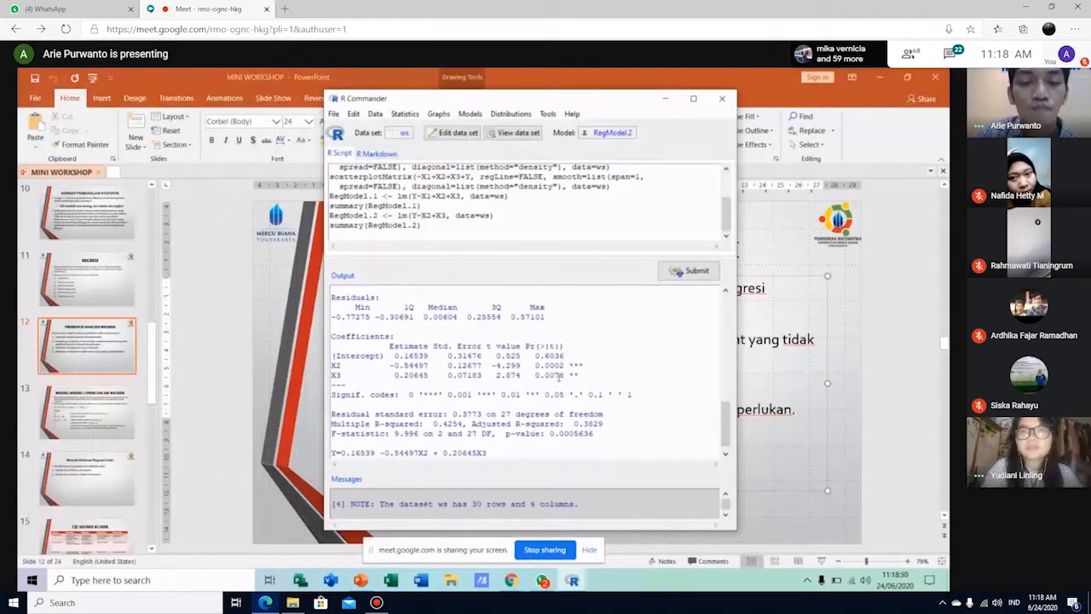
Step: Switch to R Commander, view the ws data set and close its window
{"action": "mouse_move", "coordinate": [572, 579]}
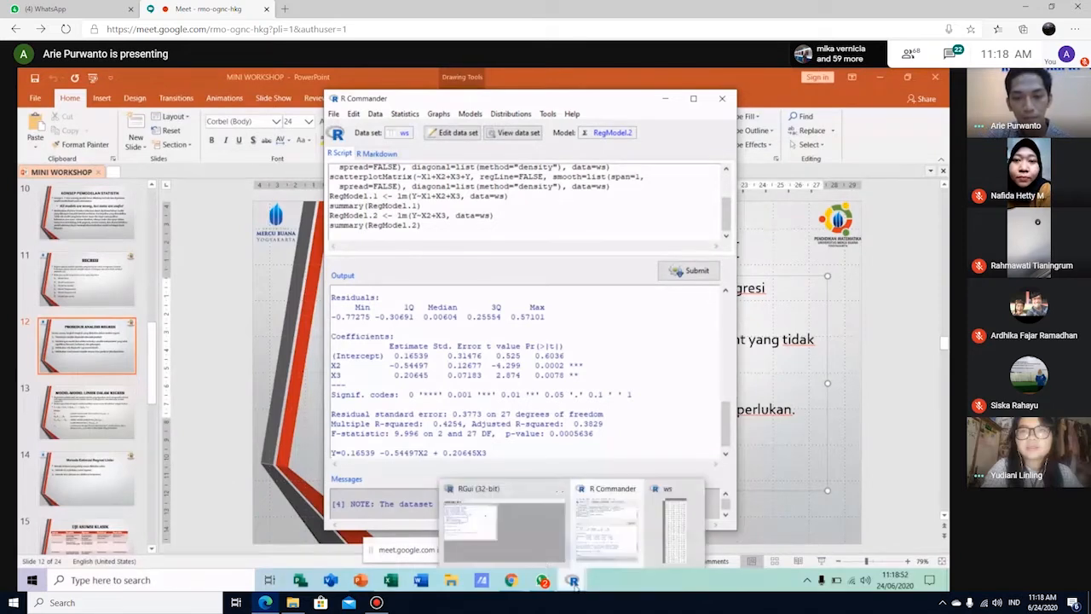
{"action": "mouse_move", "coordinate": [540, 556]}
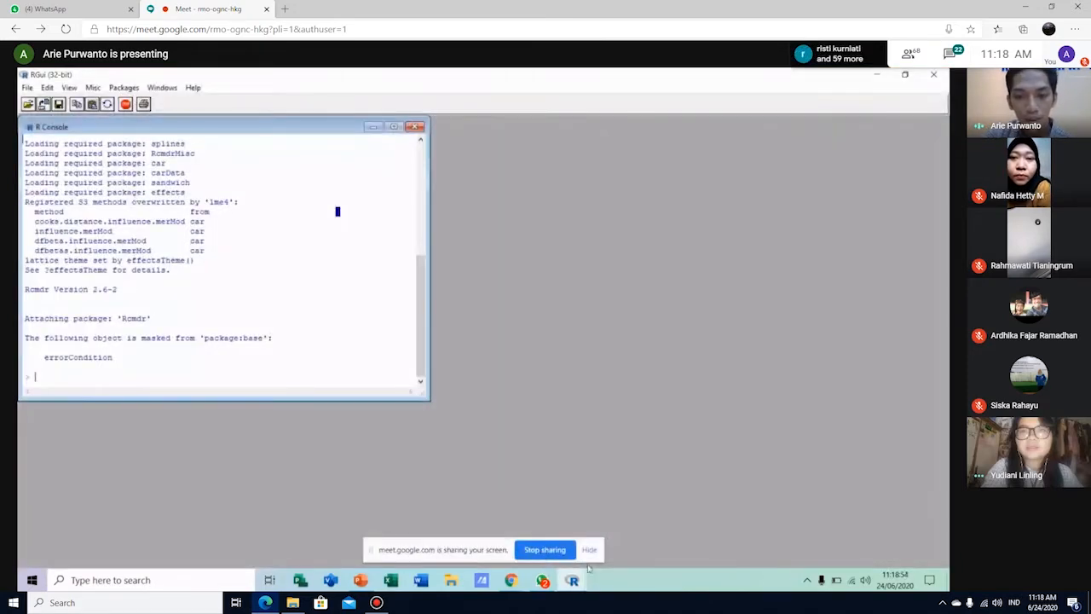
{"action": "left_click", "coordinate": [604, 542]}
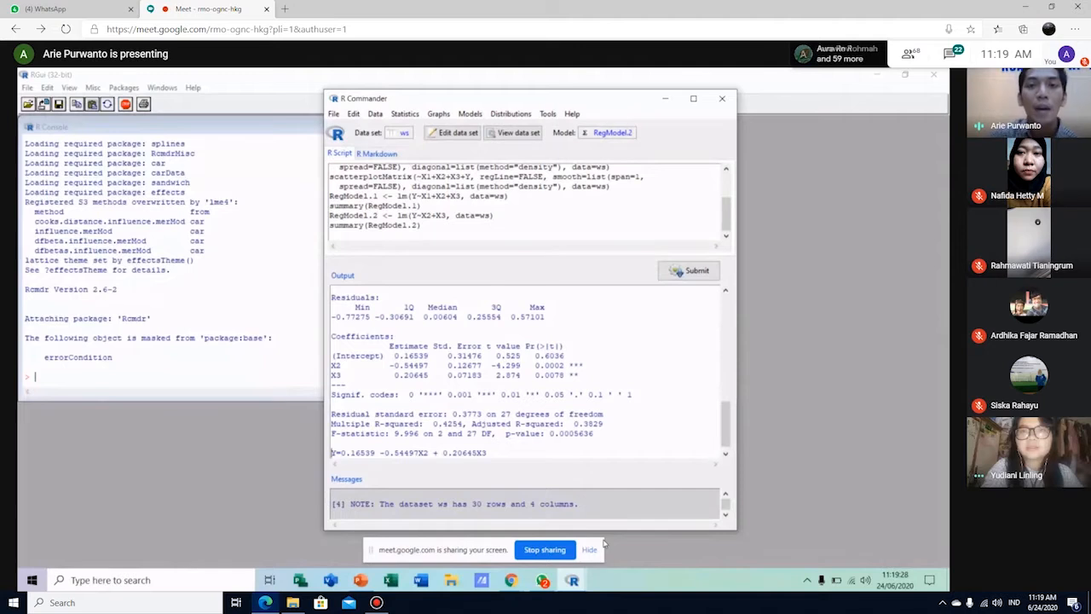
{"action": "left_click", "coordinate": [514, 134]}
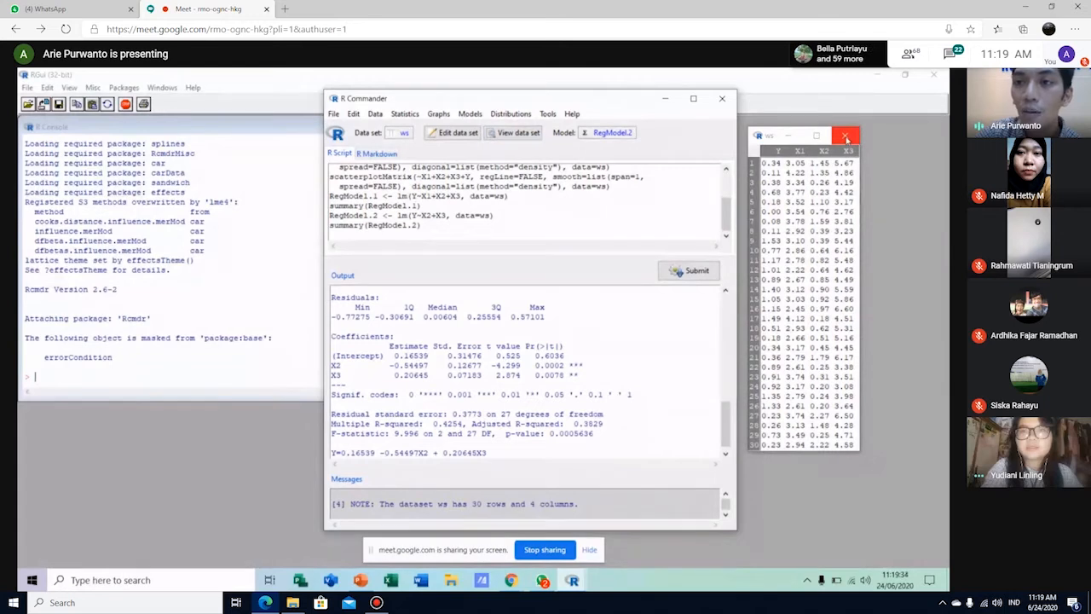
{"action": "left_click", "coordinate": [847, 139]}
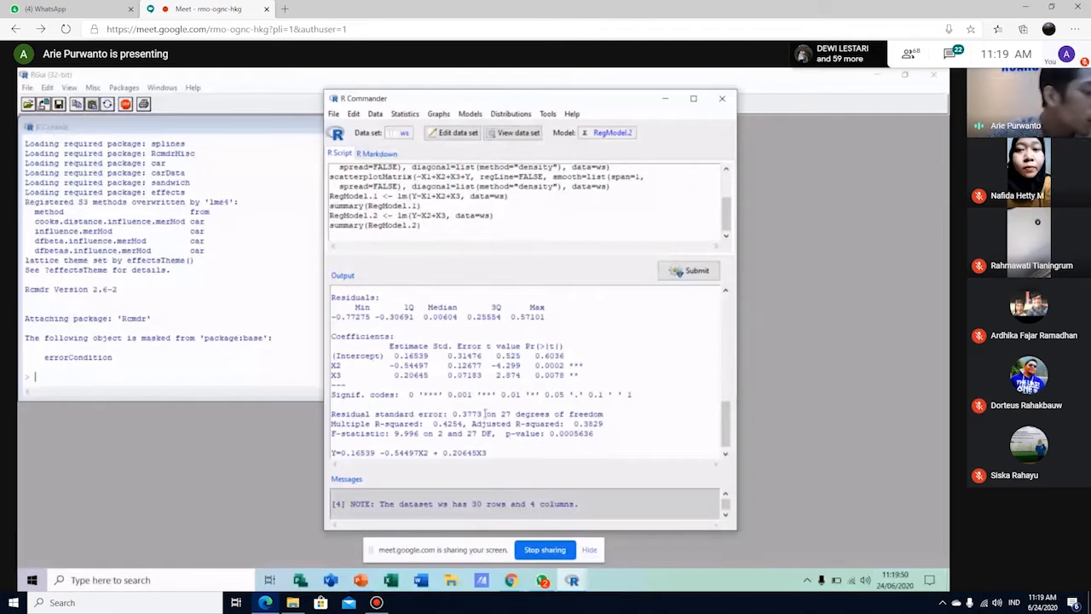
Step: Examine the residual standard error and the multiple and adjusted R-squared in the RegModel.2 output
{"action": "left_click_drag", "start_coordinate": [486, 413], "coordinate": [476, 414]}
{"action": "left_click", "coordinate": [448, 421]}
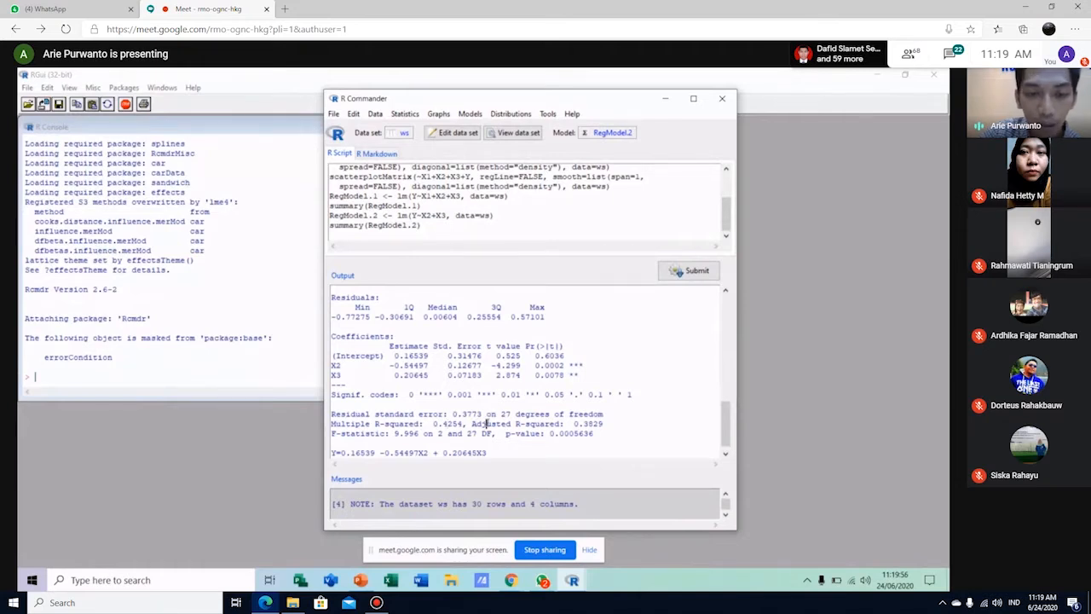
{"action": "left_click_drag", "start_coordinate": [486, 423], "coordinate": [492, 422]}
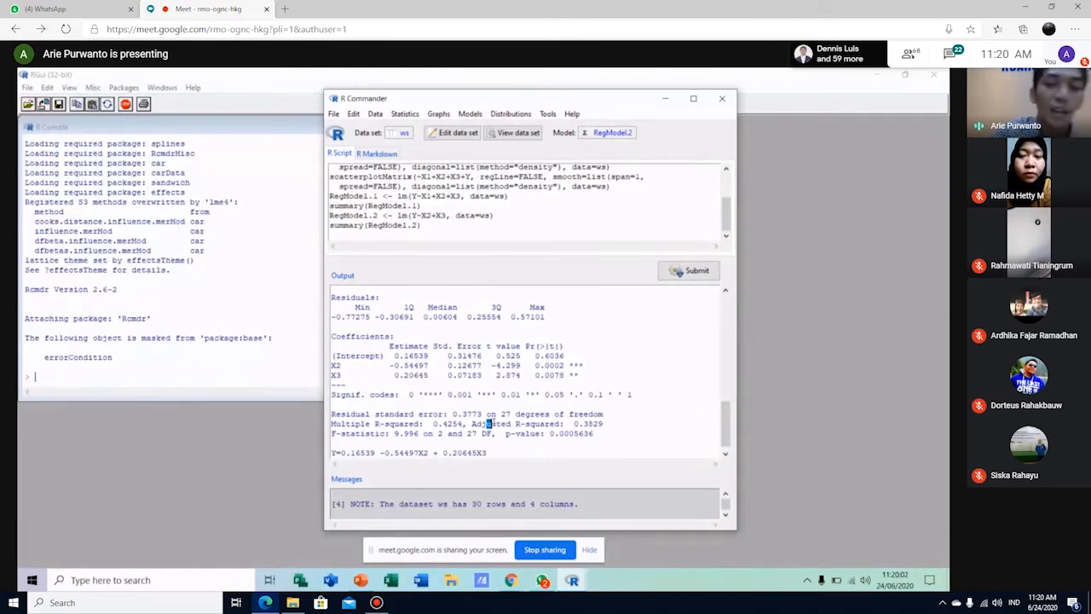
{"action": "left_click", "coordinate": [473, 424]}
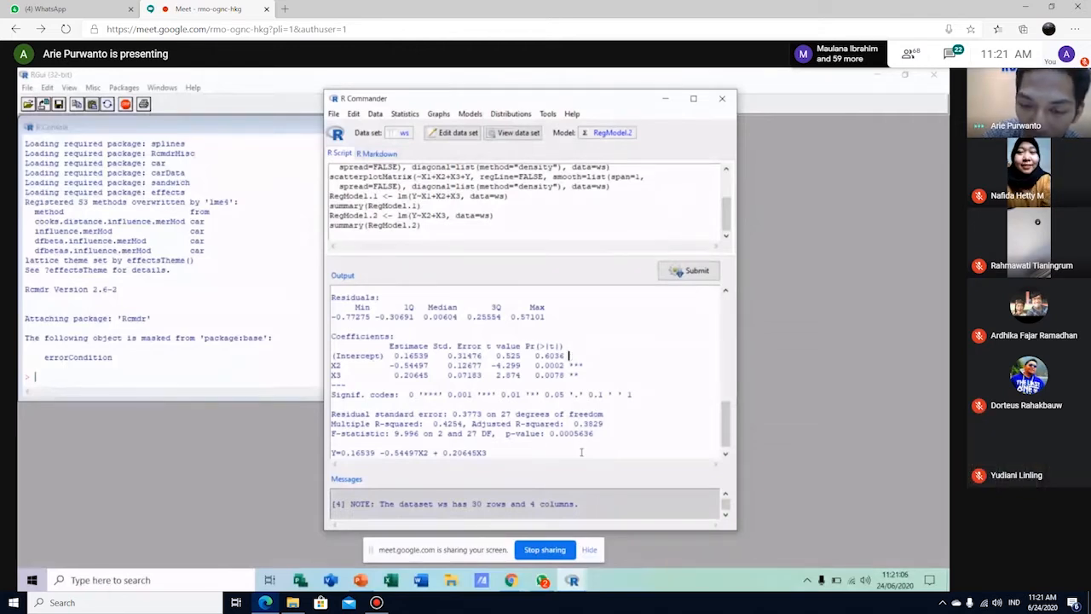
Step: Add a blank line below the regression equation written at the end of the output
{"action": "mouse_move", "coordinate": [537, 586]}
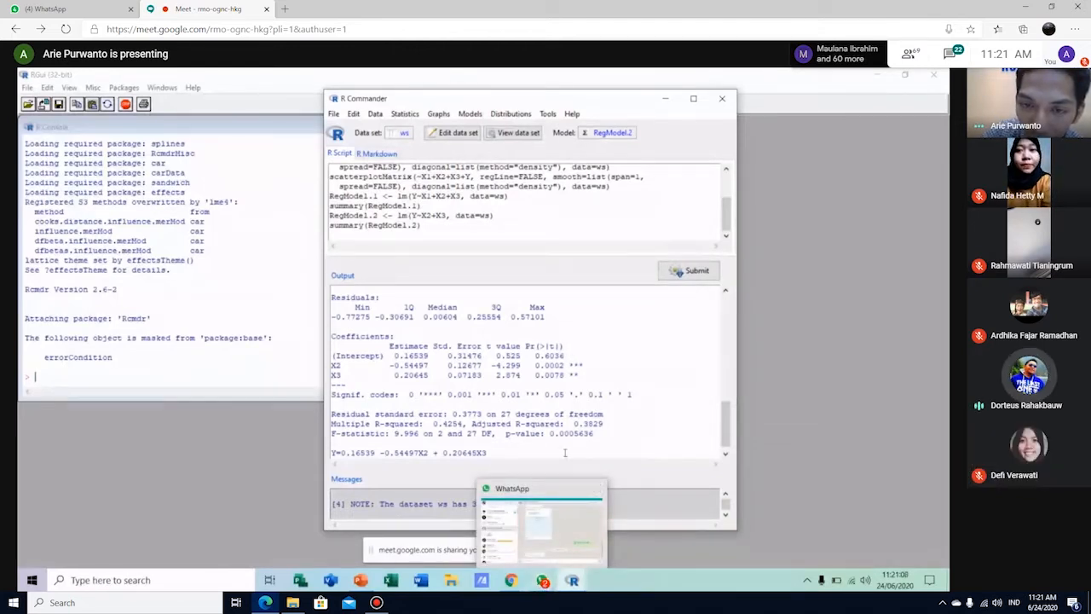
{"action": "left_click", "coordinate": [532, 456]}
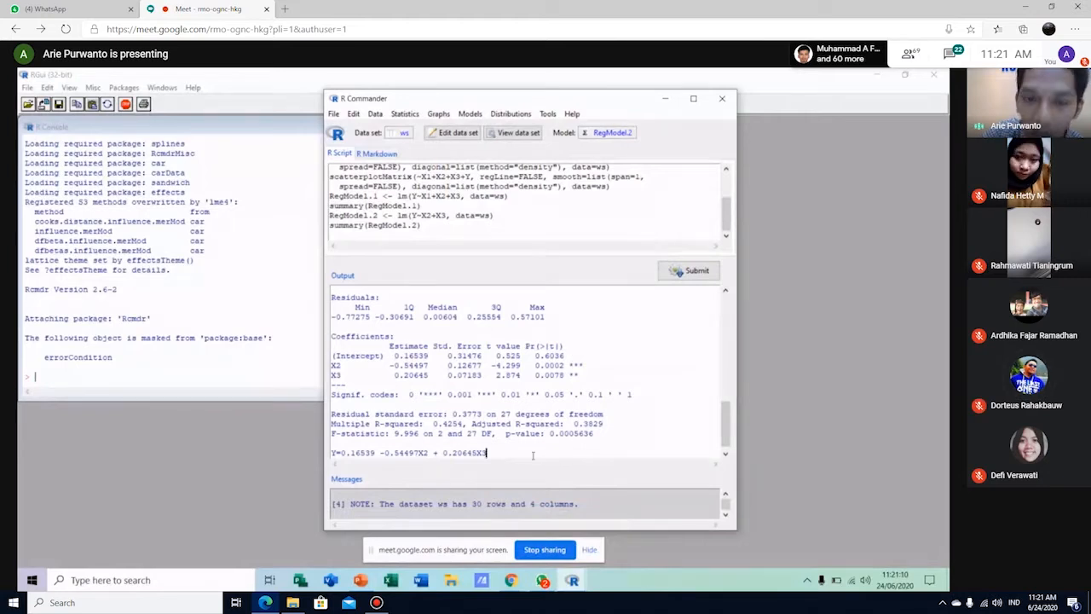
{"action": "key", "text": "Return"}
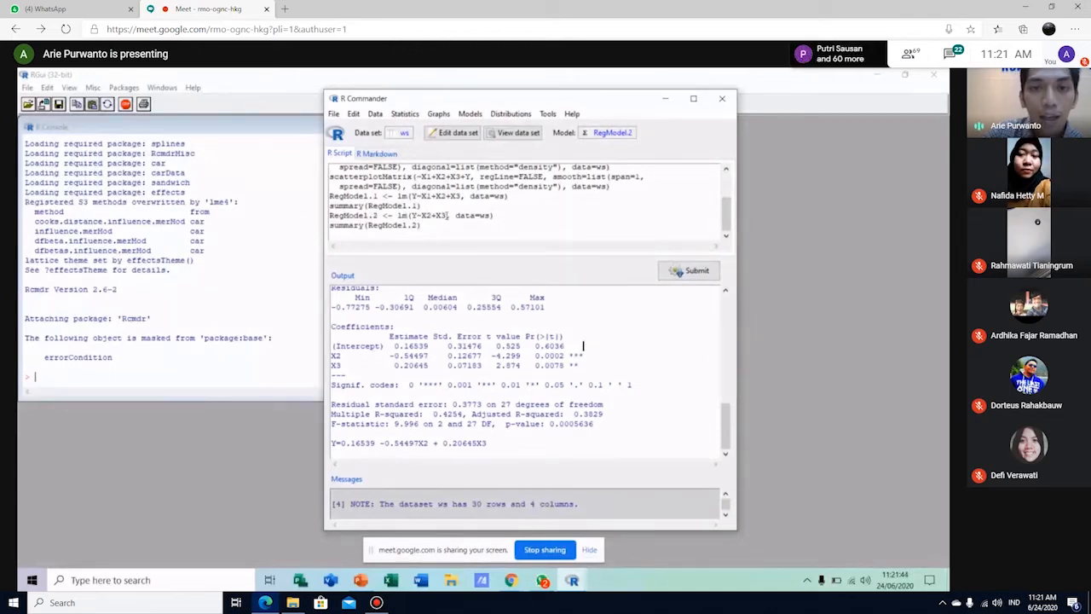
Step: Remove the intercept from RegModel.2 by changing its script formula to Y~X2+X3-1, and run that line with its summary
{"action": "left_click", "coordinate": [447, 215]}
{"action": "type", "text": "-"}
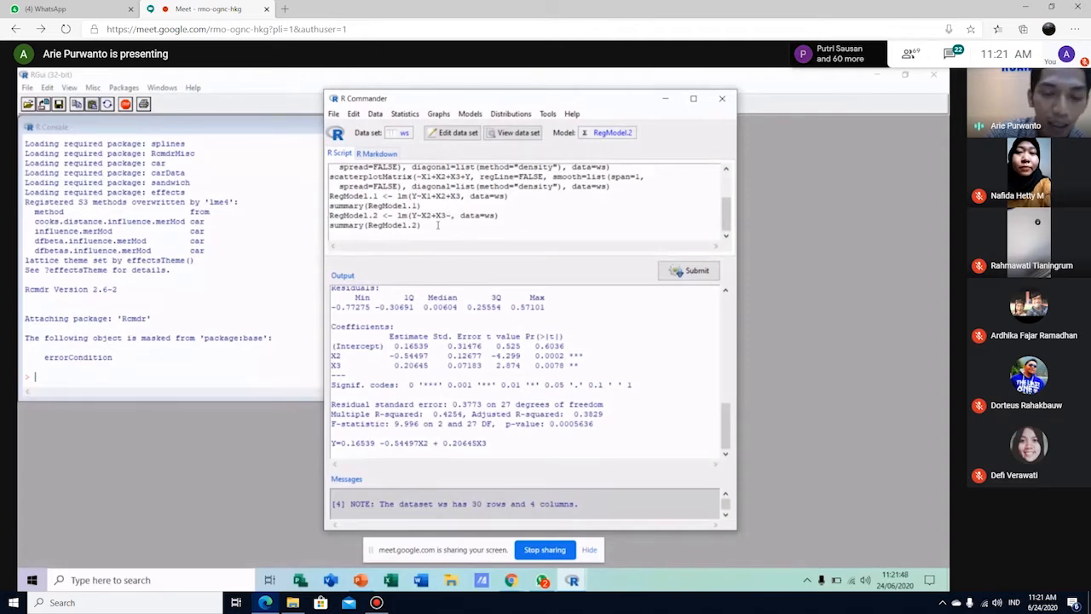
{"action": "type", "text": "1"}
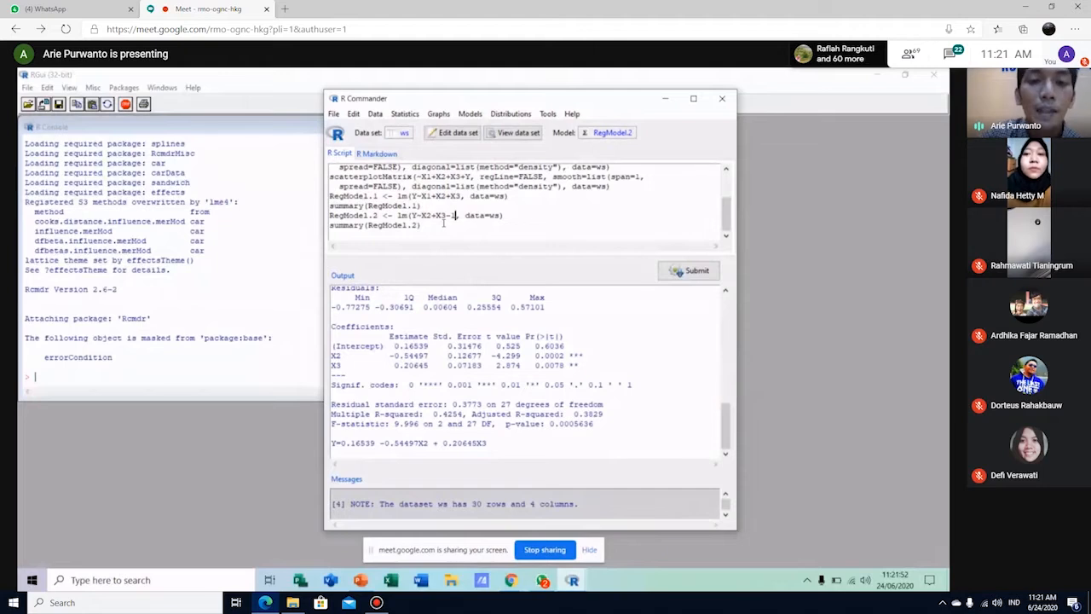
{"action": "left_click_drag", "start_coordinate": [421, 225], "coordinate": [330, 216]}
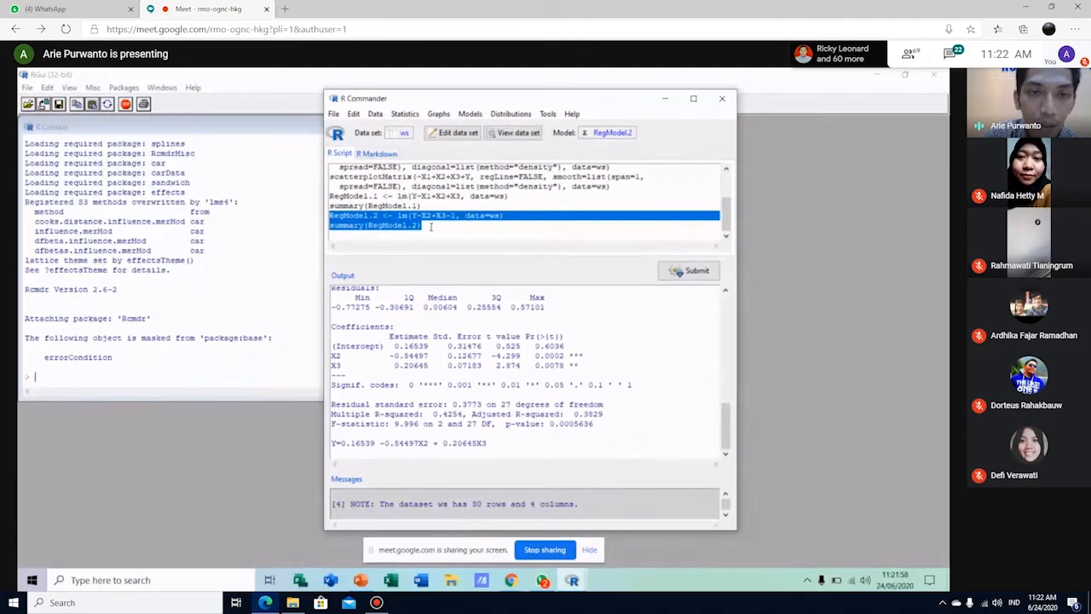
{"action": "left_click", "coordinate": [695, 272]}
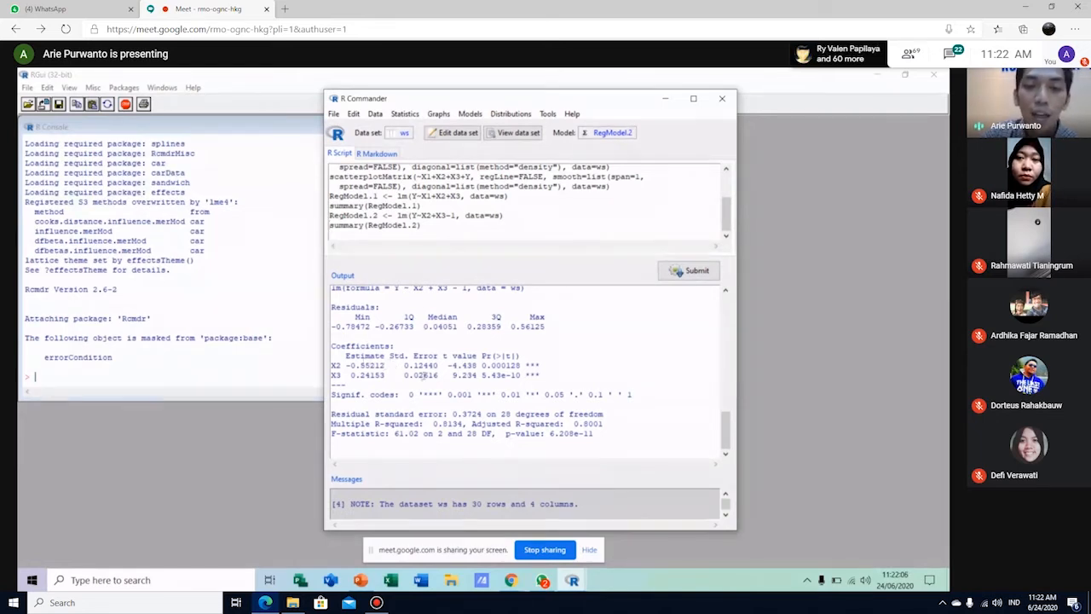
Step: Compare the RegModel.2 outputs with and without the intercept: coefficient significance, residual standard error and R-squared values
{"action": "scroll", "coordinate": [725, 420], "scroll_direction": "up", "scroll_amount": 1}
{"action": "left_click_drag", "start_coordinate": [725, 420], "coordinate": [726, 393]}
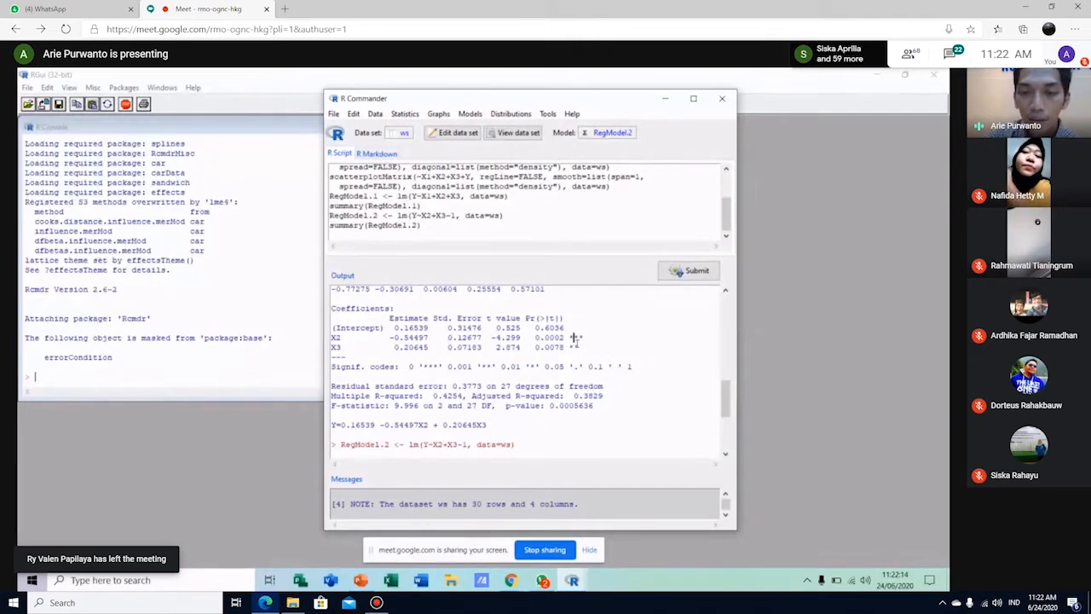
{"action": "double_click", "coordinate": [720, 390]}
{"action": "left_click_drag", "start_coordinate": [720, 390], "coordinate": [598, 350]}
{"action": "left_click", "coordinate": [597, 349]}
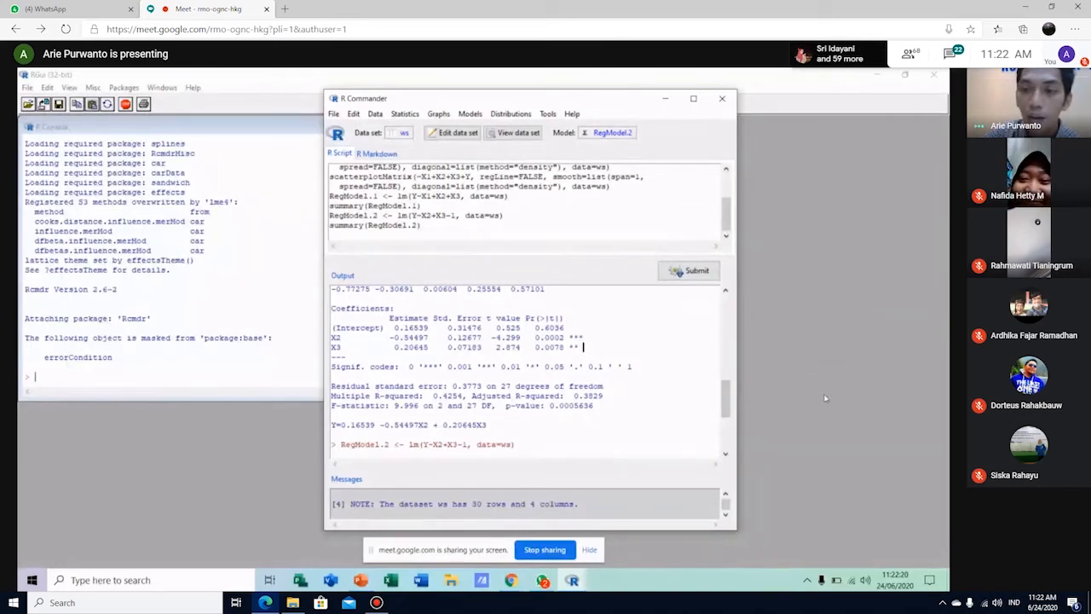
{"action": "left_click_drag", "start_coordinate": [724, 393], "coordinate": [729, 430]}
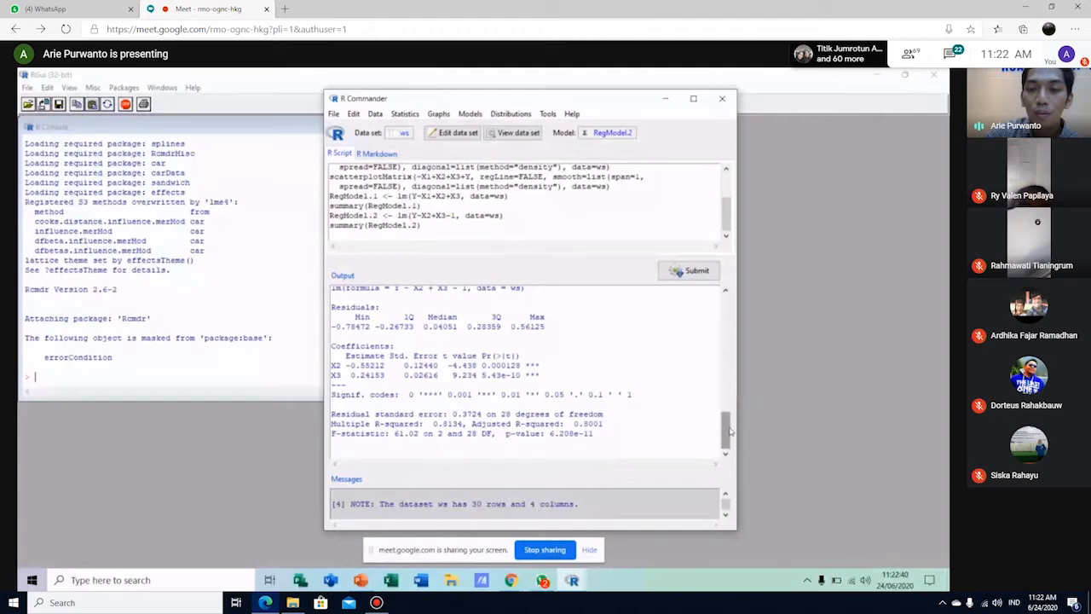
{"action": "left_click_drag", "start_coordinate": [725, 433], "coordinate": [725, 443]}
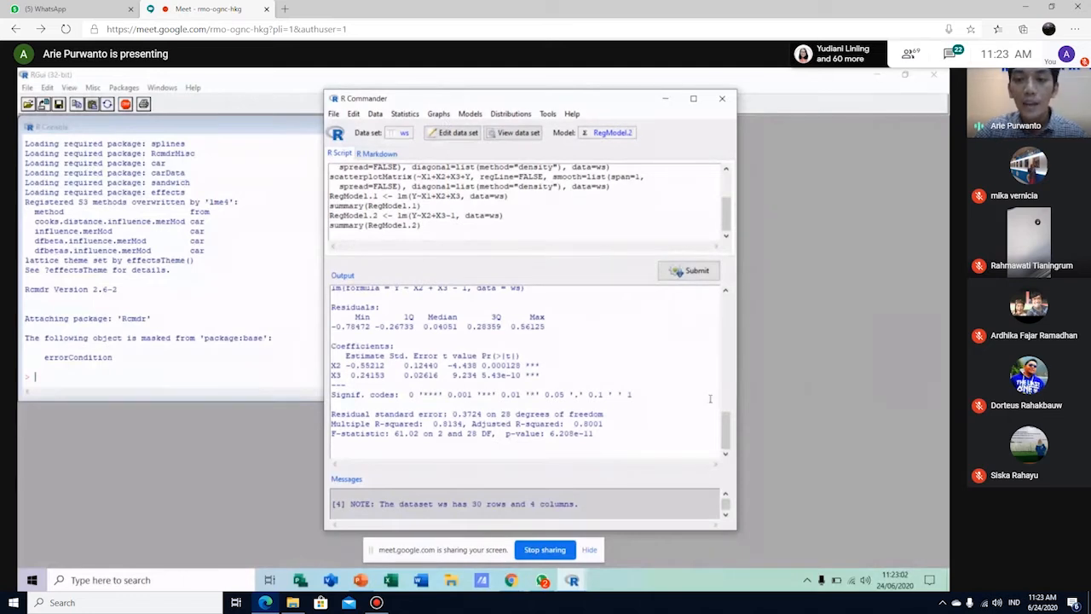
{"action": "scroll", "coordinate": [730, 415], "scroll_direction": "up", "scroll_amount": 1}
{"action": "scroll", "coordinate": [730, 415], "scroll_direction": "up", "scroll_amount": 3}
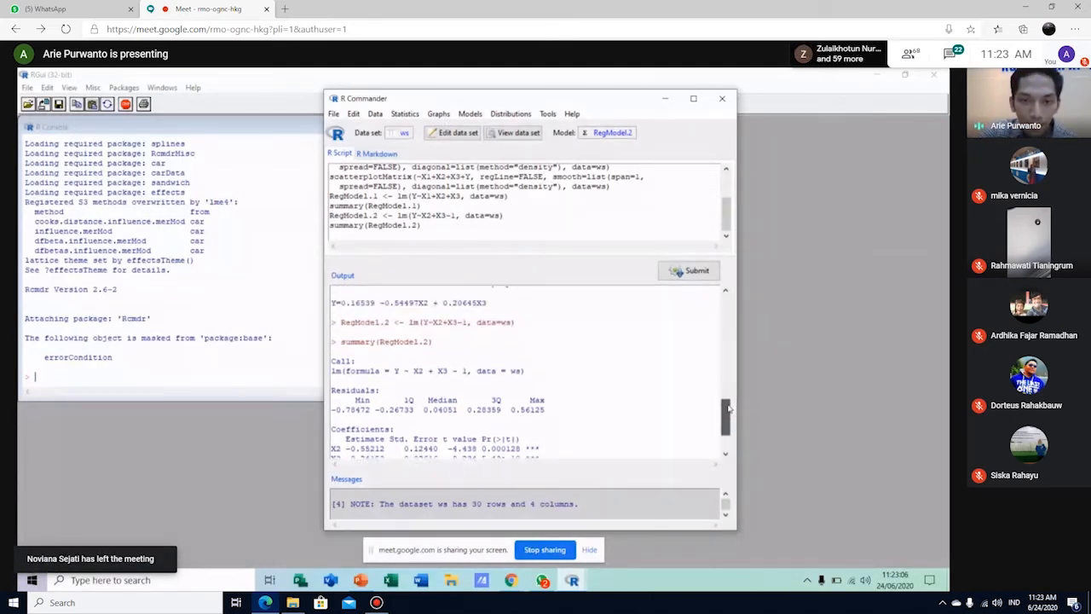
{"action": "scroll", "coordinate": [729, 409], "scroll_direction": "down", "scroll_amount": 2}
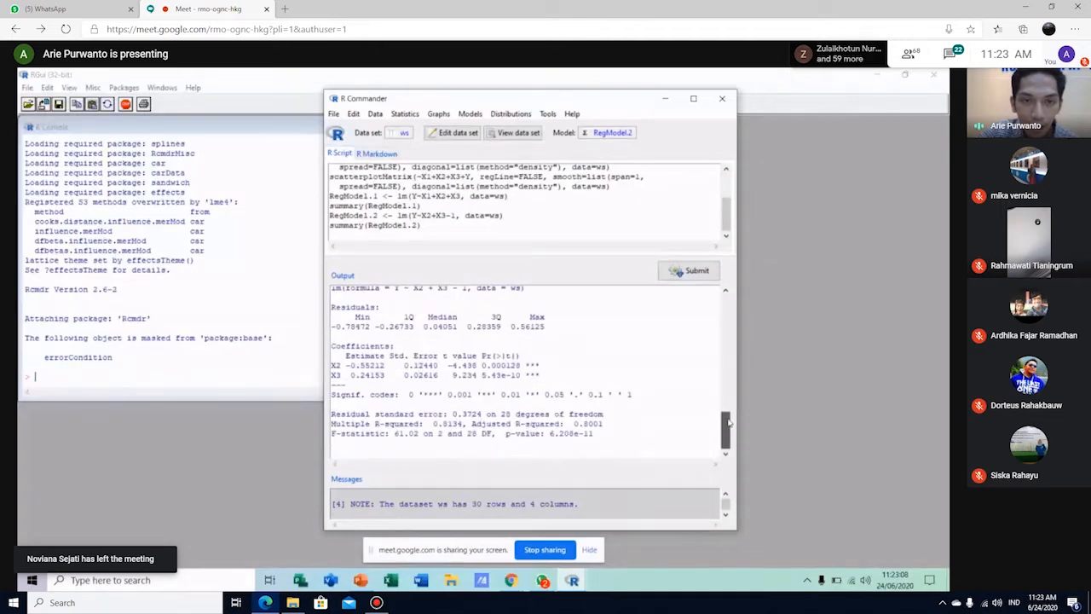
{"action": "scroll", "coordinate": [726, 401], "scroll_direction": "up", "scroll_amount": 5}
{"action": "left_click_drag", "start_coordinate": [725, 394], "coordinate": [737, 499]}
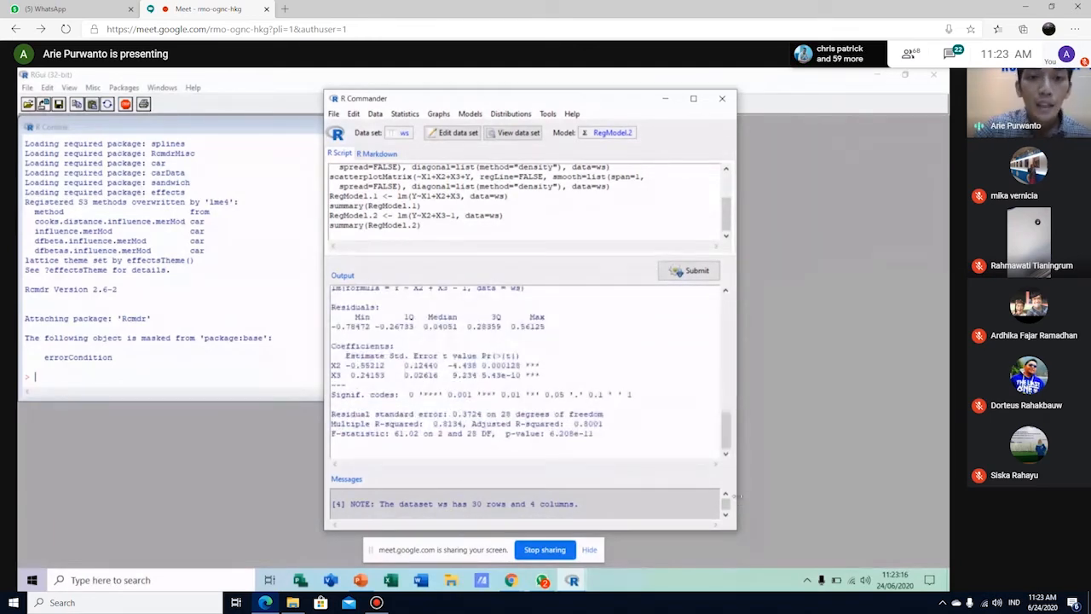
Step: Restore the intercept in the RegModel.2 script line by removing -1, so the formula is Y~X2+X3
{"action": "left_click", "coordinate": [454, 216]}
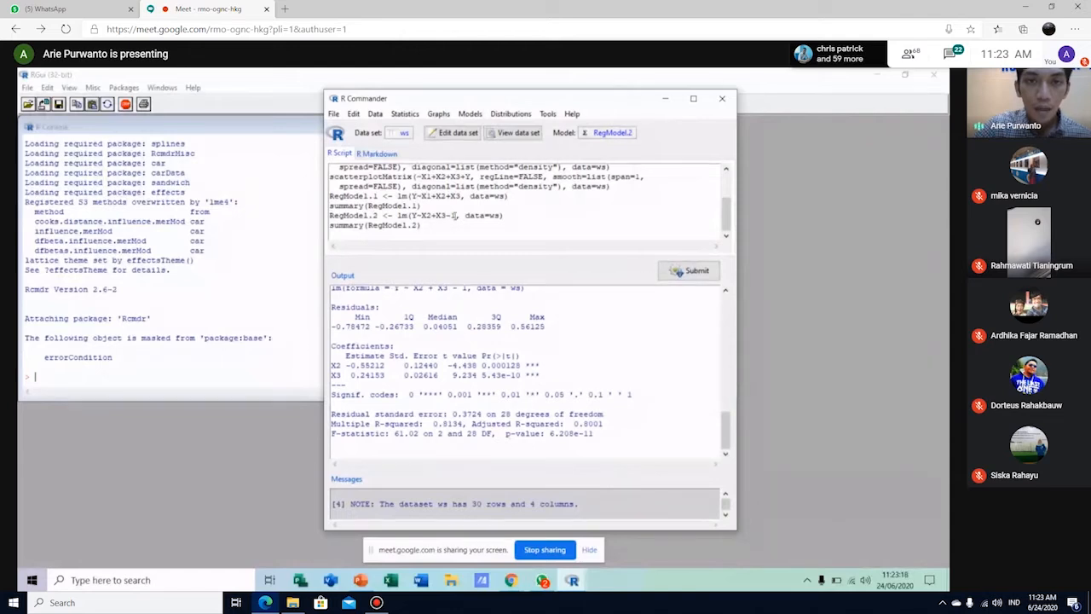
{"action": "key", "text": "BackSpace"}
{"action": "key", "text": "BackSpace"}
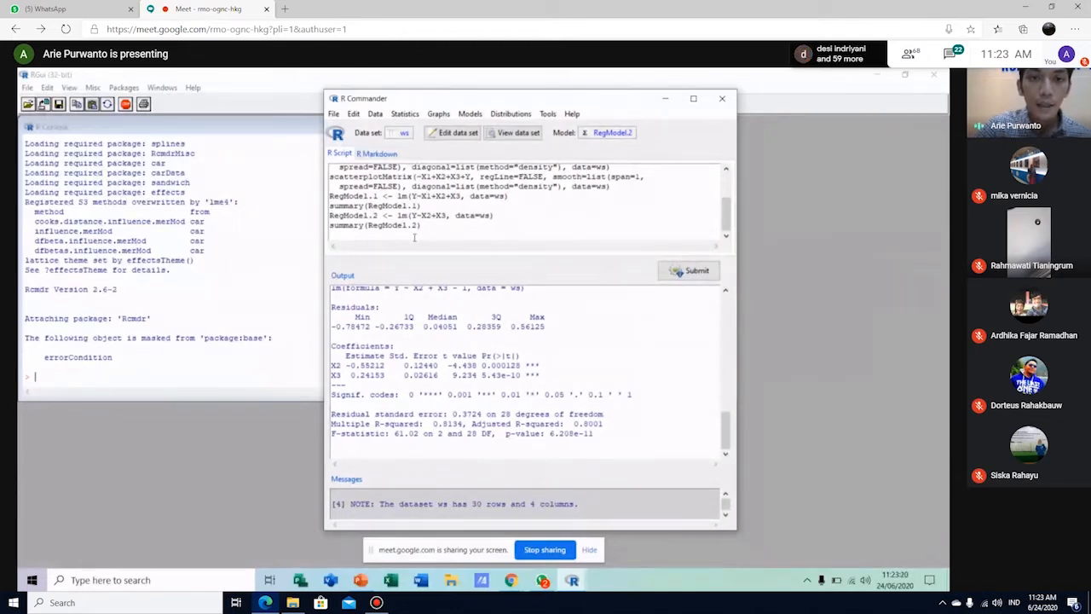
Step: Duplicate the RegModel.2 fit and summary lines below them, and make the copied fit RegModel.3 <- lm(Y~X2+X3-1, data=ws)
{"action": "left_click_drag", "start_coordinate": [426, 225], "coordinate": [322, 216]}
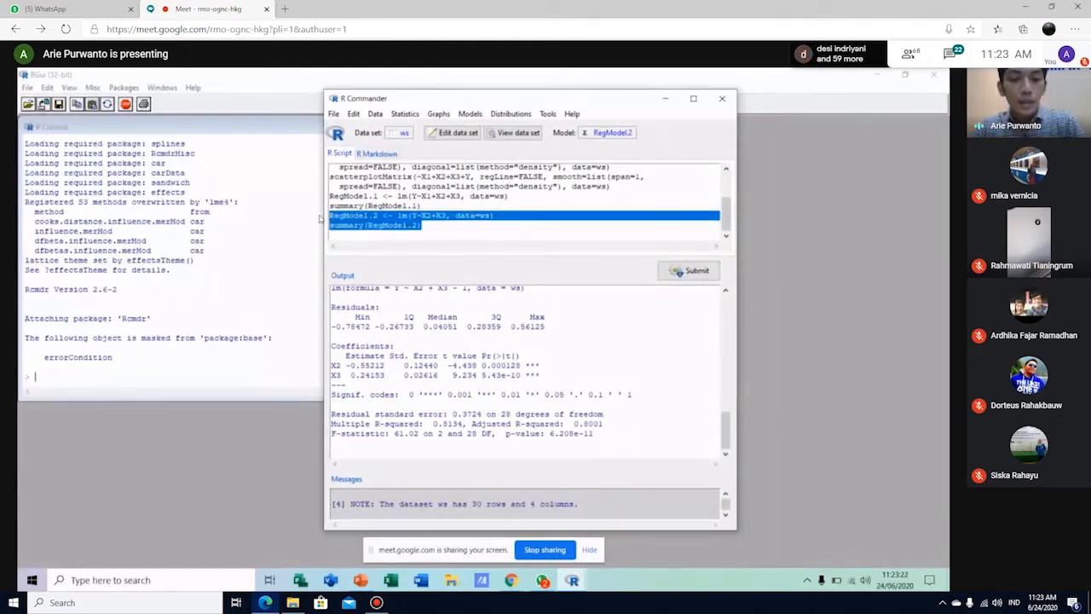
{"action": "left_click", "coordinate": [436, 225]}
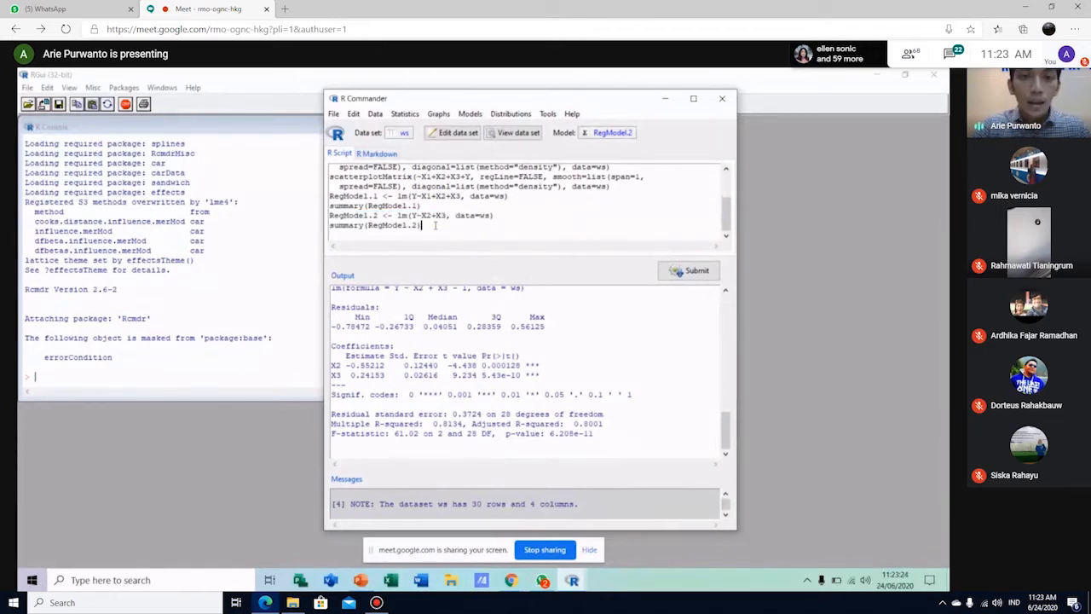
{"action": "type", "text": "RegModel.2 <- lm(Y~X2+X3, data=ws)"}
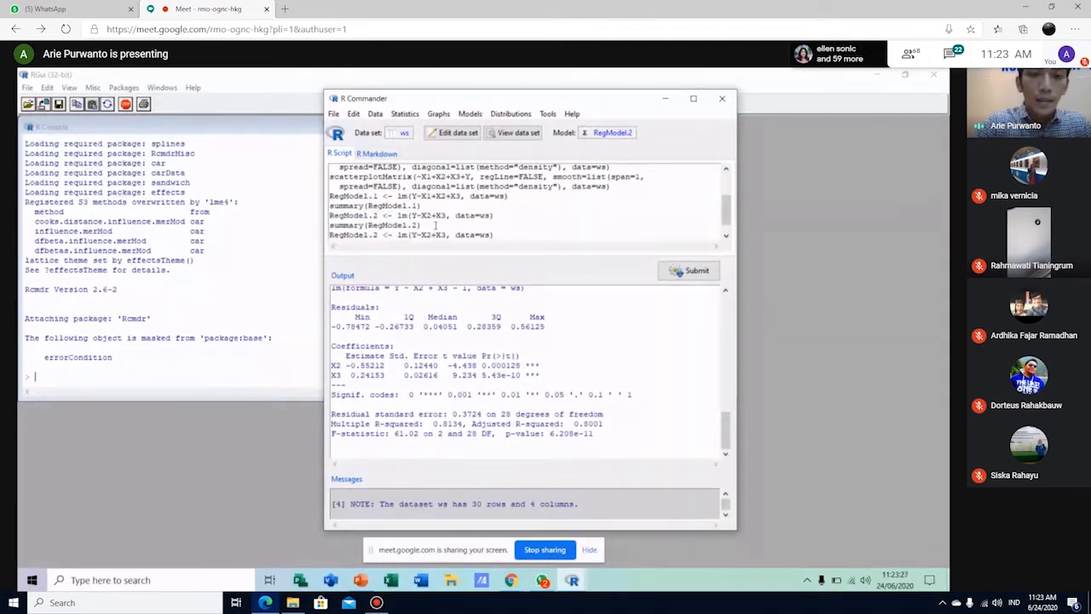
{"action": "left_click", "coordinate": [376, 234]}
{"action": "key", "text": "BackSpace"}
{"action": "type", "text": "3"}
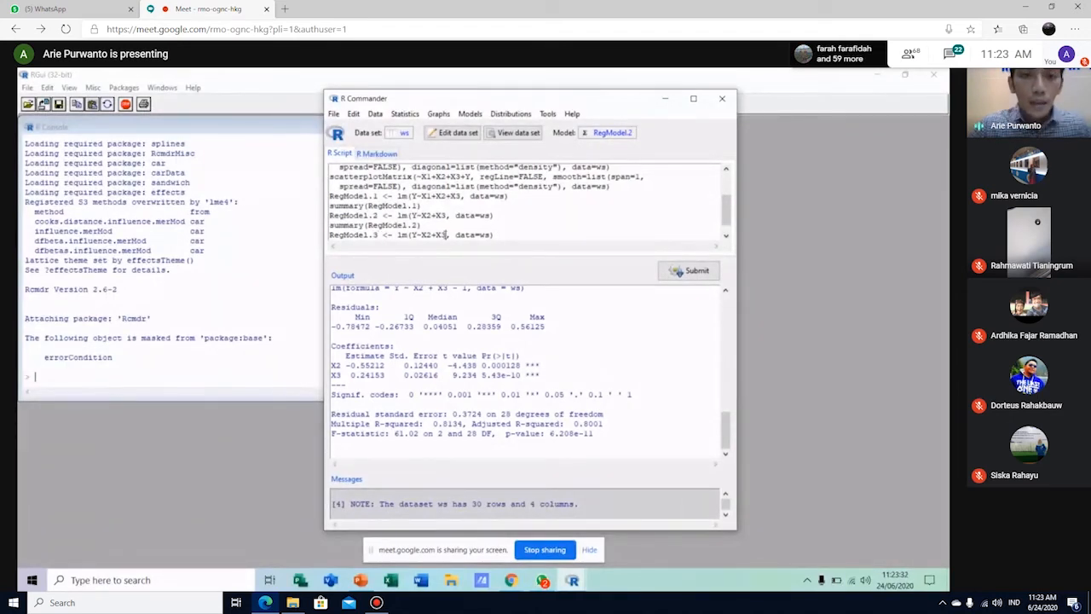
{"action": "left_click", "coordinate": [445, 235]}
{"action": "type", "text": "-1"}
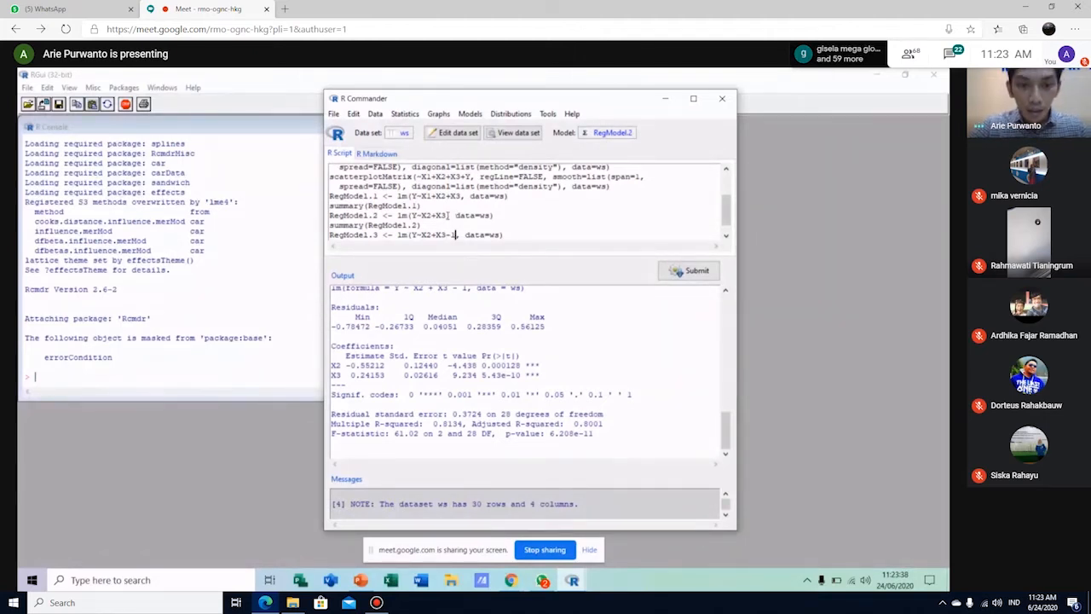
Step: Change the copied summary line to summary(RegModel.3) and run the RegModel.2 and RegModel.3 script lines
{"action": "left_click_drag", "start_coordinate": [726, 424], "coordinate": [726, 392]}
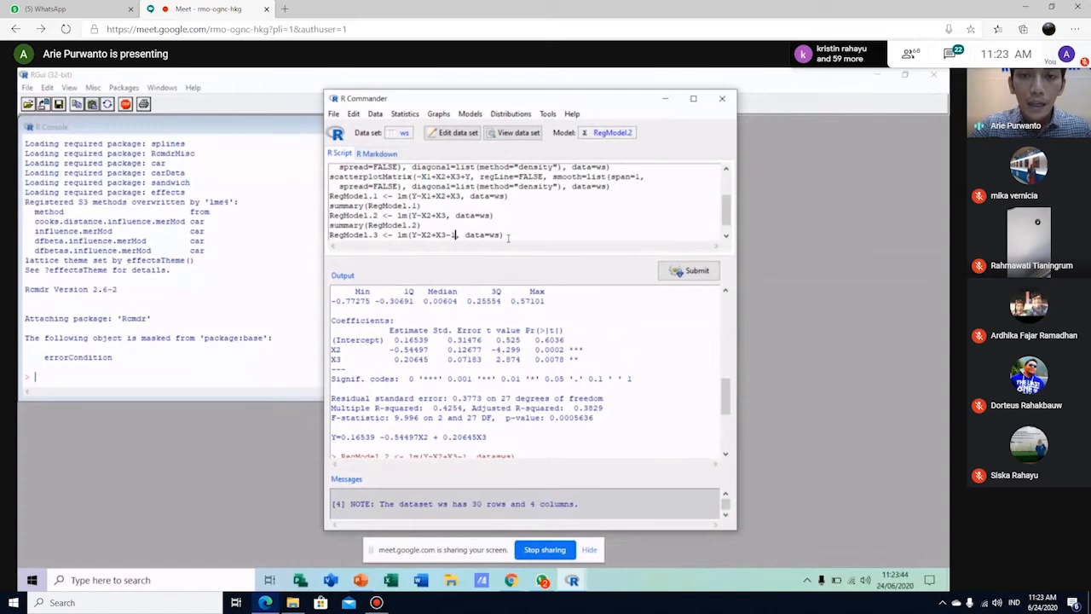
{"action": "left_click_drag", "start_coordinate": [727, 212], "coordinate": [727, 223]}
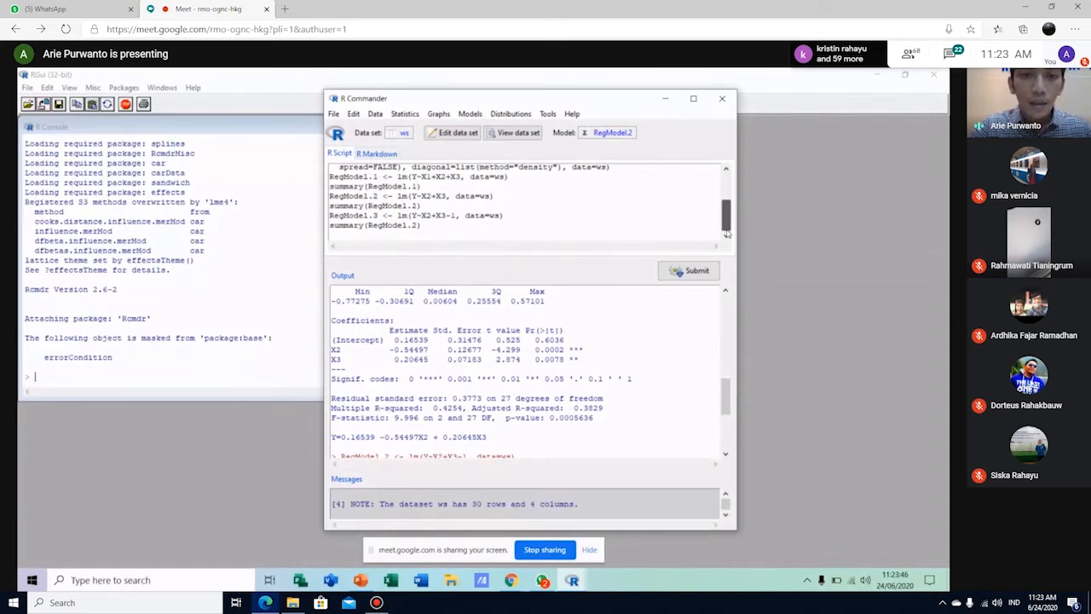
{"action": "double_click", "coordinate": [415, 224]}
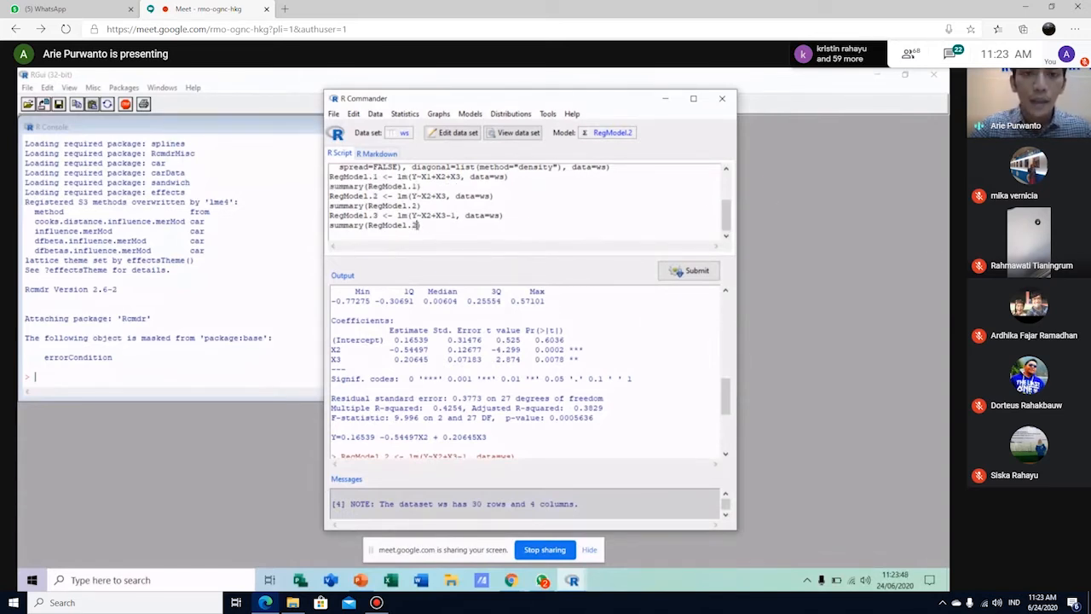
{"action": "type", "text": "3"}
{"action": "left_click_drag", "start_coordinate": [420, 225], "coordinate": [322, 195]}
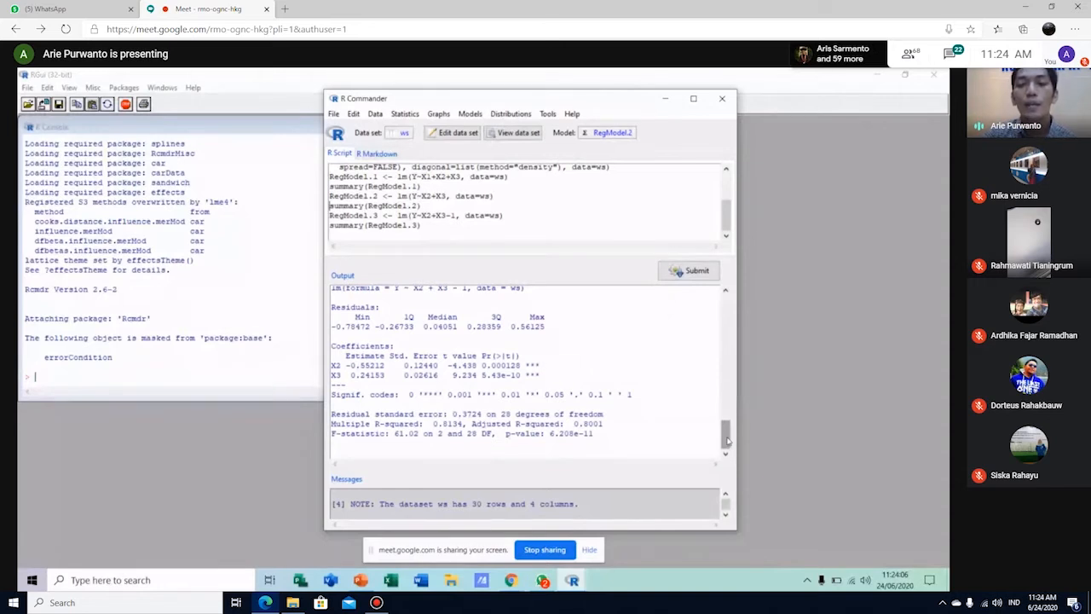
Step: Compute the Akaike Information Criterion of RegModel.2 and add the script line AIC(RegModel.3) below the generated command
{"action": "left_click", "coordinate": [465, 114]}
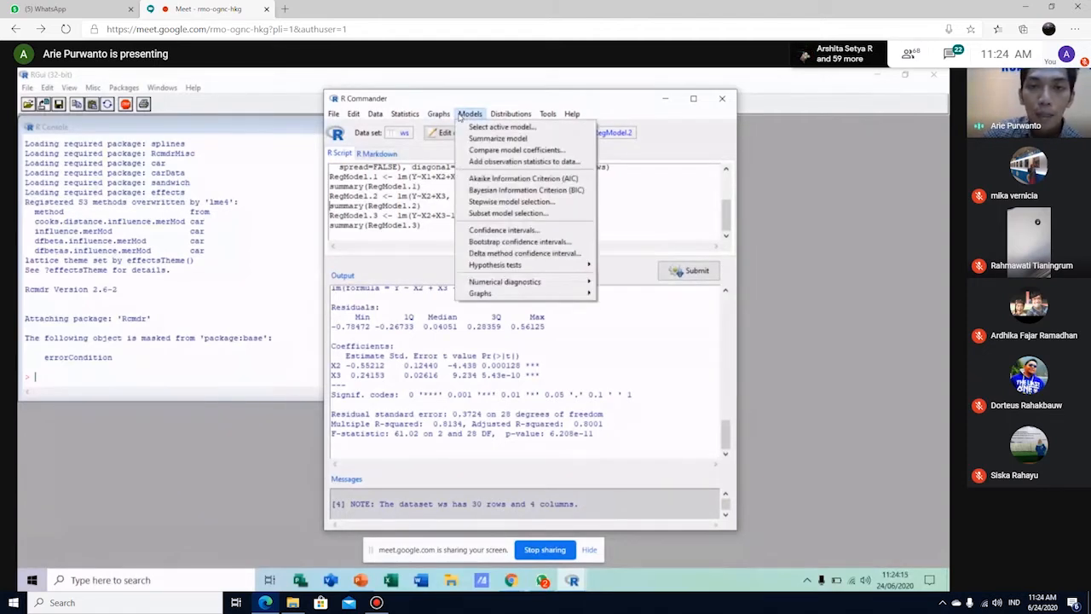
{"action": "left_click", "coordinate": [494, 179]}
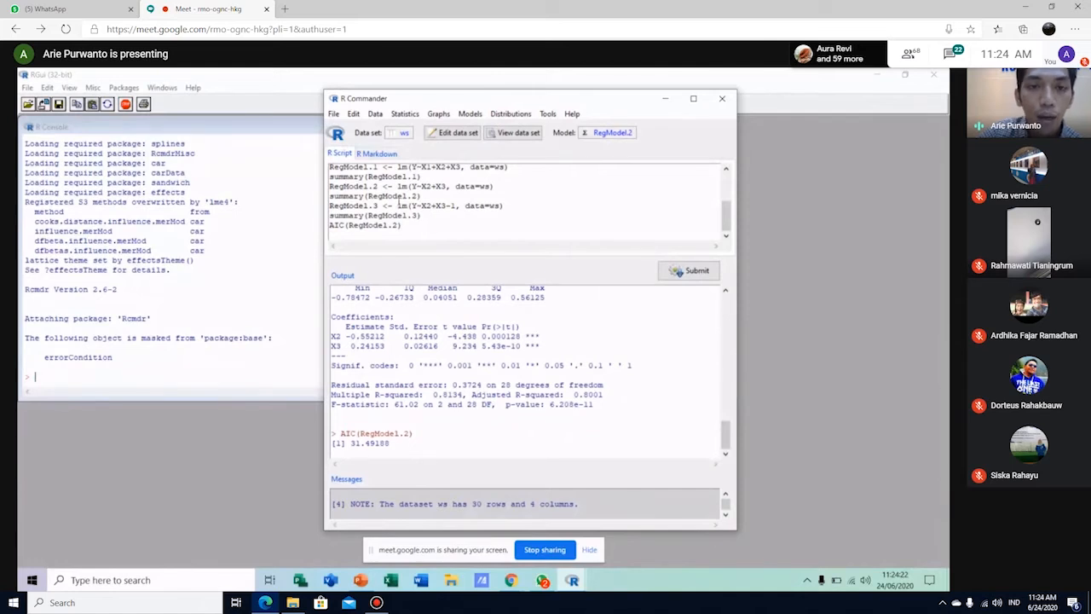
{"action": "left_click_drag", "start_coordinate": [408, 228], "coordinate": [328, 226]}
{"action": "key", "text": "ctrl+c"}
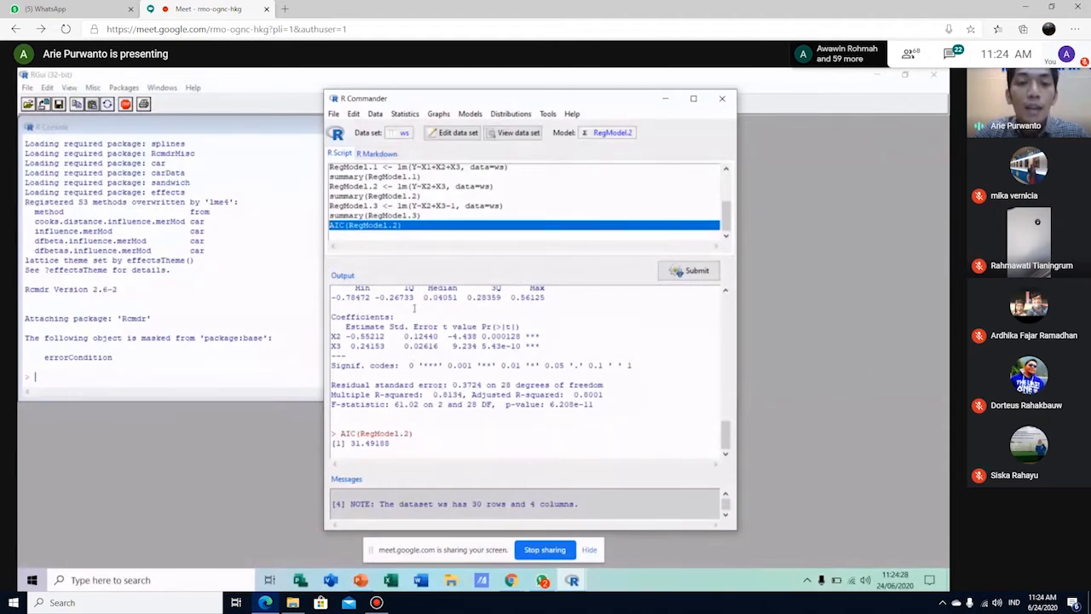
{"action": "left_click", "coordinate": [401, 234]}
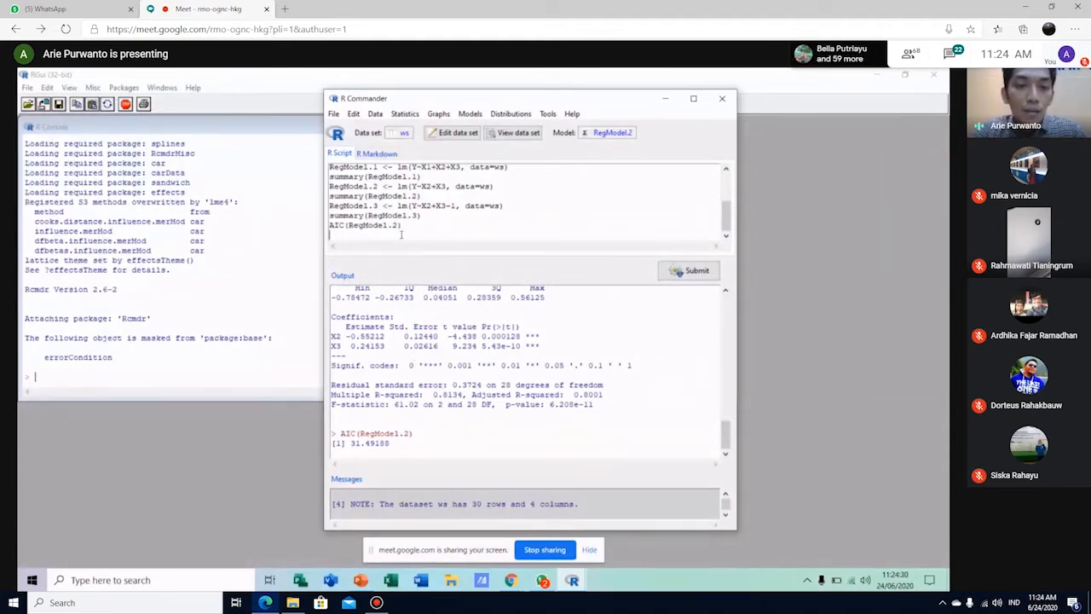
{"action": "key", "text": "Return"}
{"action": "key", "text": "ctrl+v"}
{"action": "key", "text": "Left"}
{"action": "key", "text": "BackSpace"}
{"action": "type", "text": "3"}
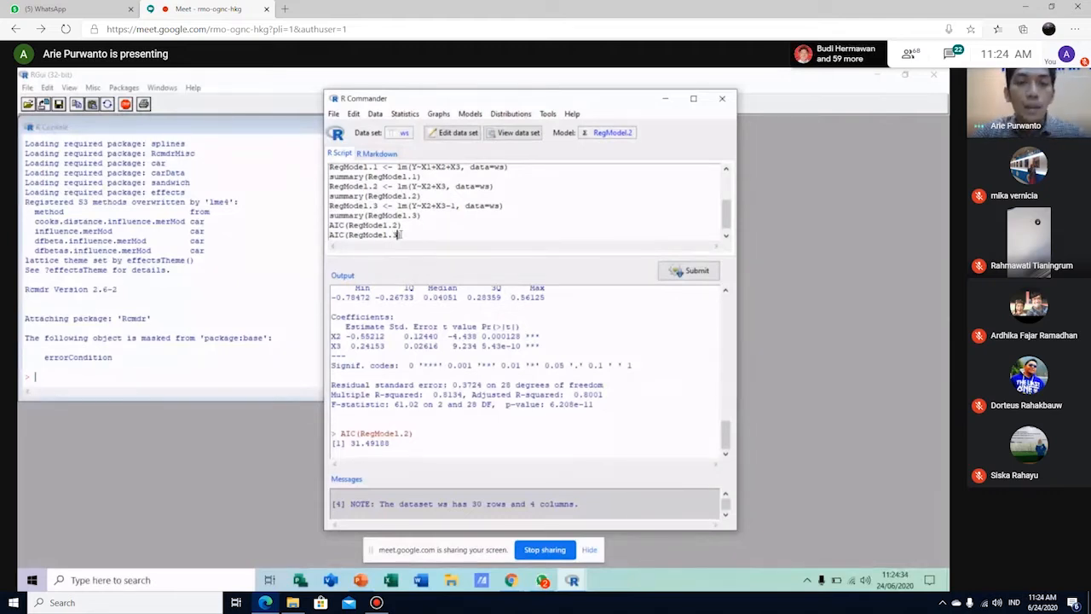
Step: Run the script lines from the RegModel.2 fit through AIC(RegModel.3)
{"action": "left_click_drag", "start_coordinate": [401, 235], "coordinate": [333, 186]}
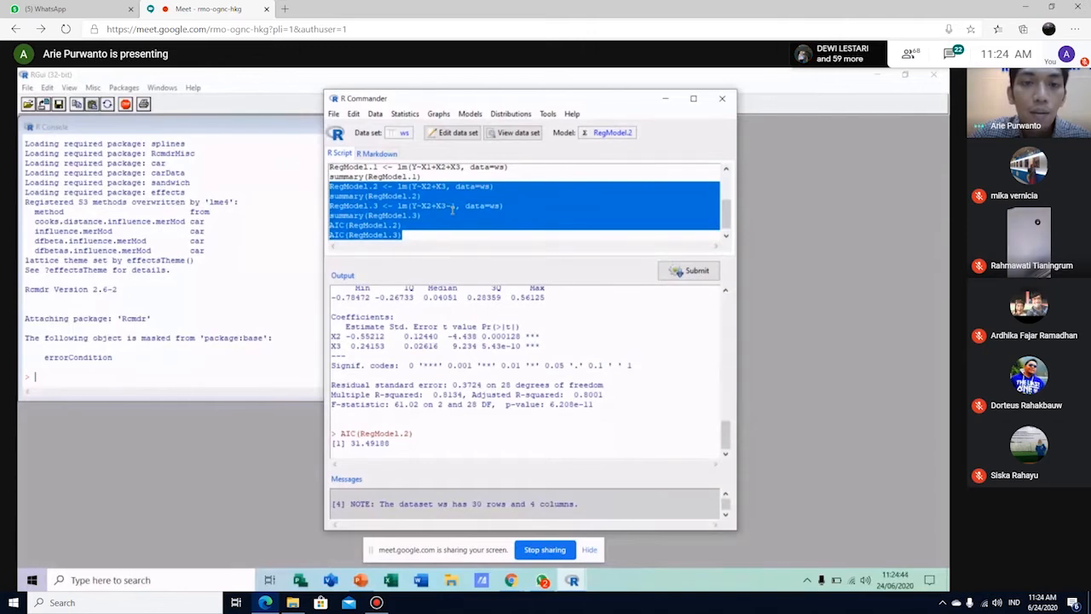
{"action": "left_click", "coordinate": [677, 273]}
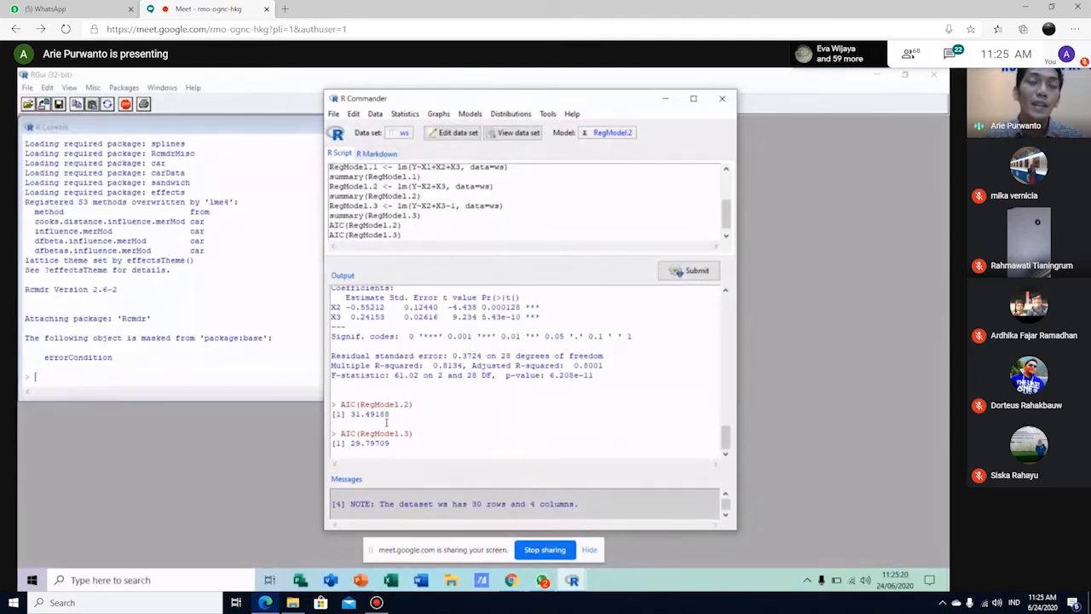
{"action": "left_click", "coordinate": [399, 443]}
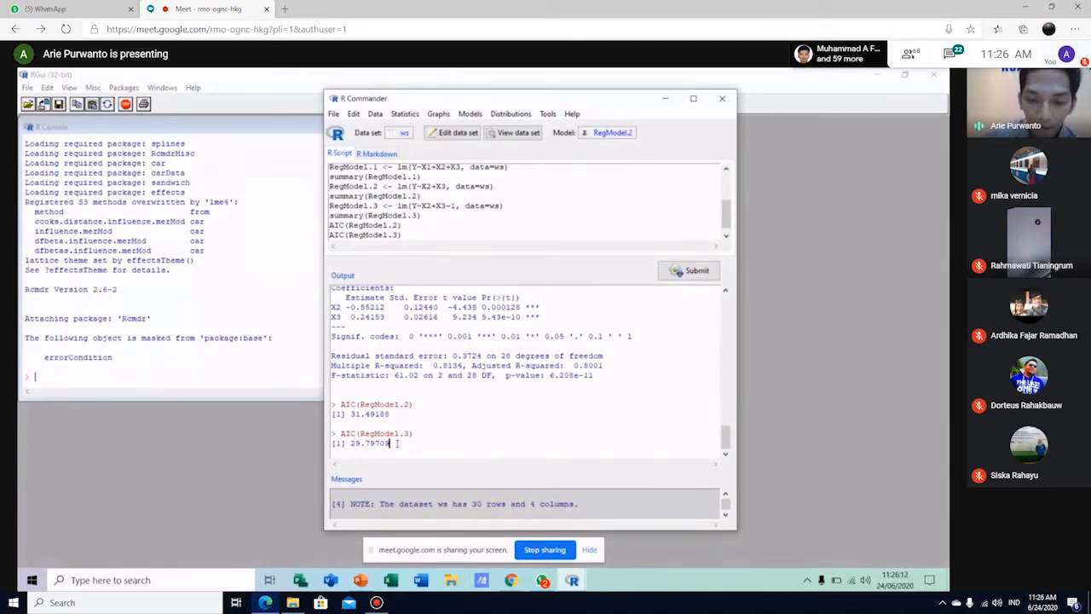
{"action": "mouse_move", "coordinate": [542, 579]}
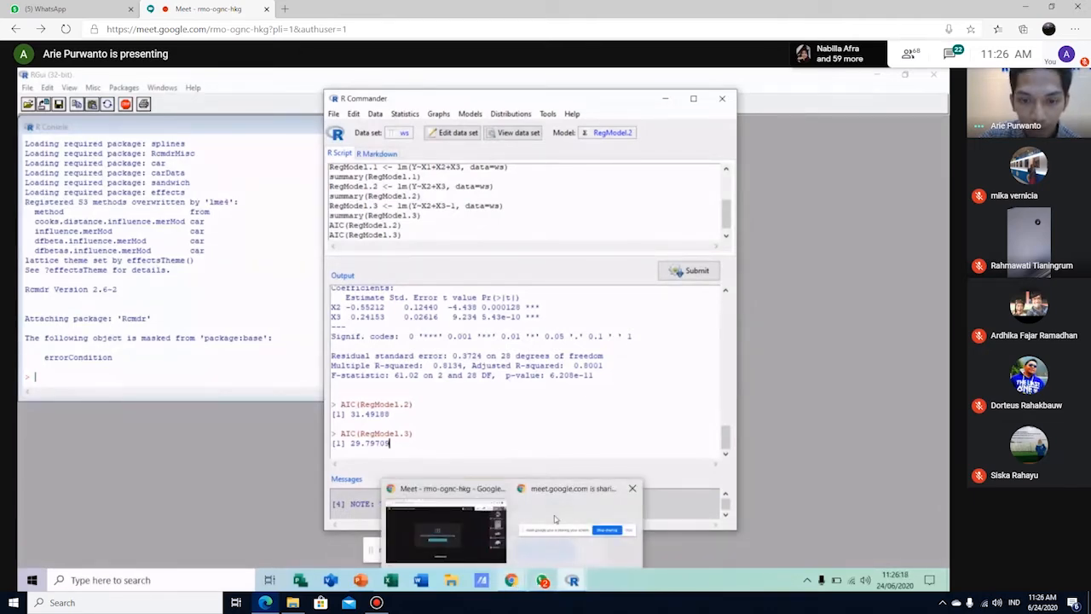
{"action": "mouse_move", "coordinate": [478, 534]}
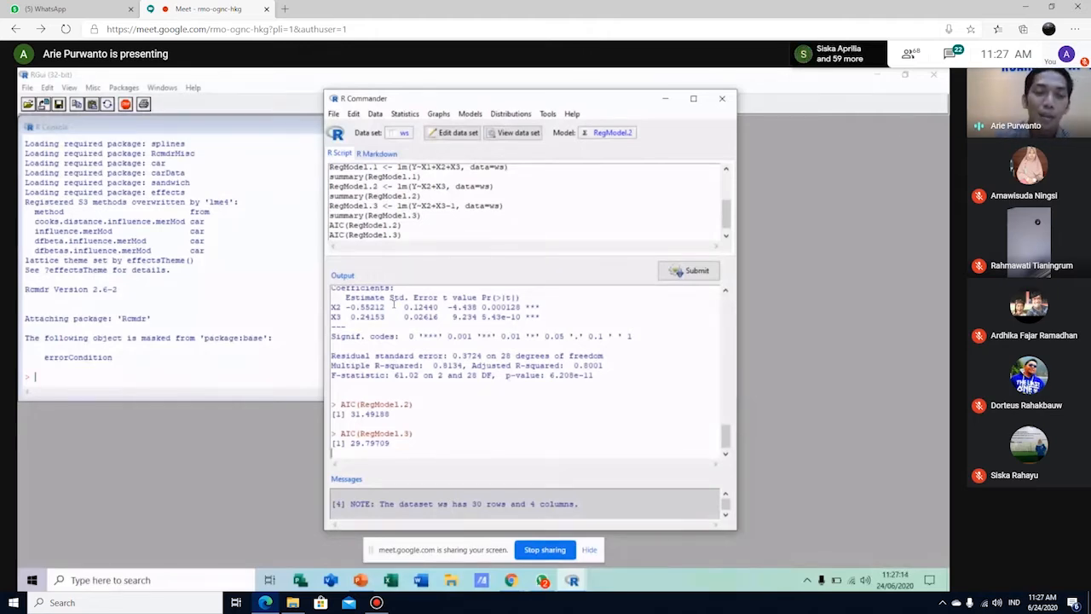
Step: Switch to the MINI WORKSHOP presentation in PowerPoint and review the classical assumption tests on the UJI ASUMSI KLASIK slide
{"action": "mouse_move", "coordinate": [360, 579]}
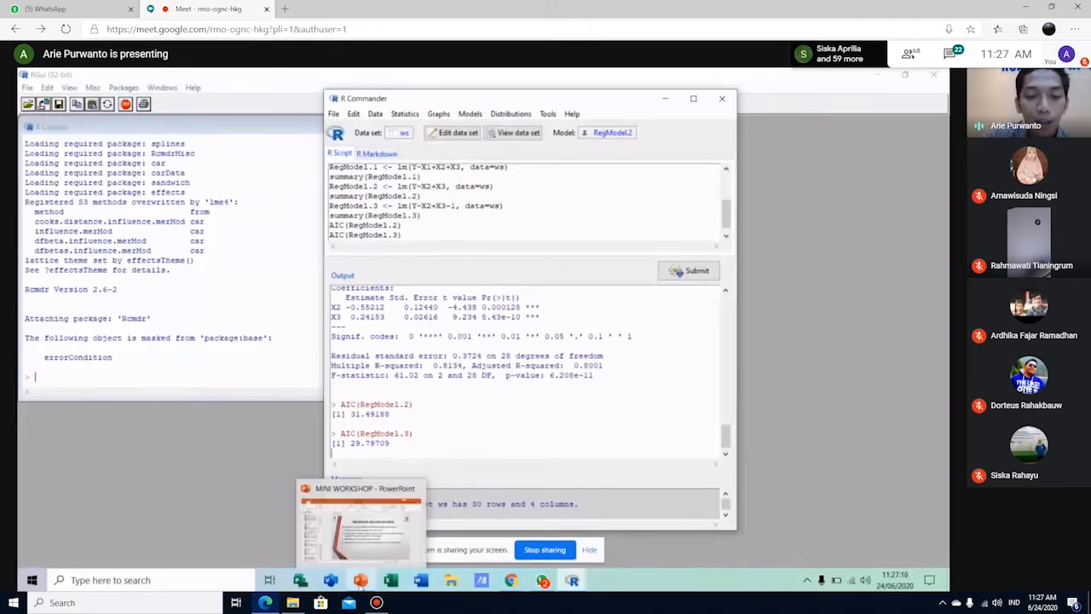
{"action": "left_click", "coordinate": [364, 558]}
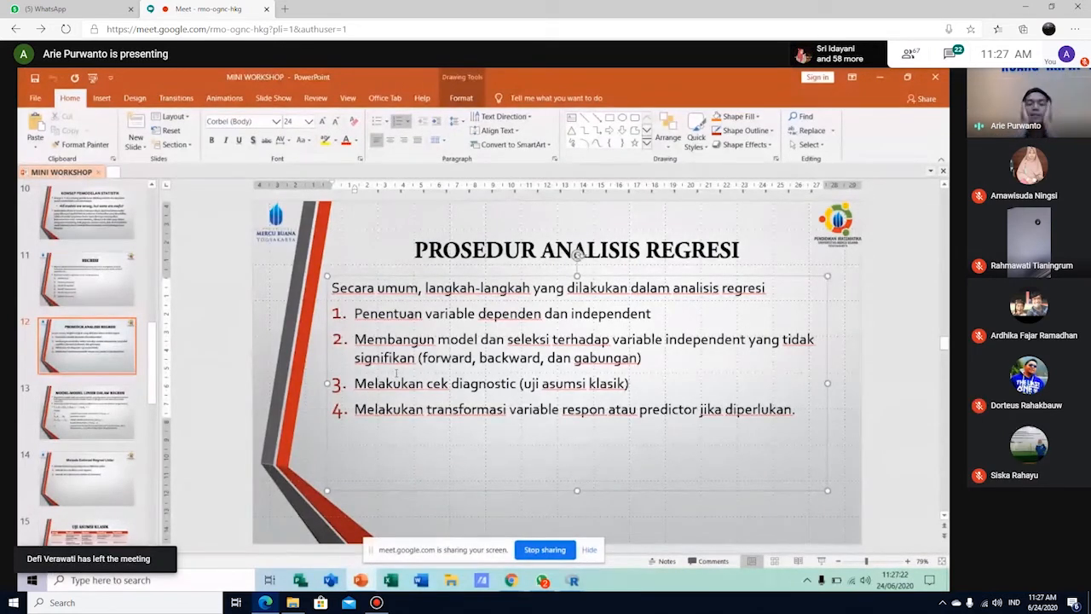
{"action": "key", "text": "Down"}
{"action": "left_click", "coordinate": [92, 426]}
{"action": "key", "text": "Down"}
{"action": "key", "text": "Down"}
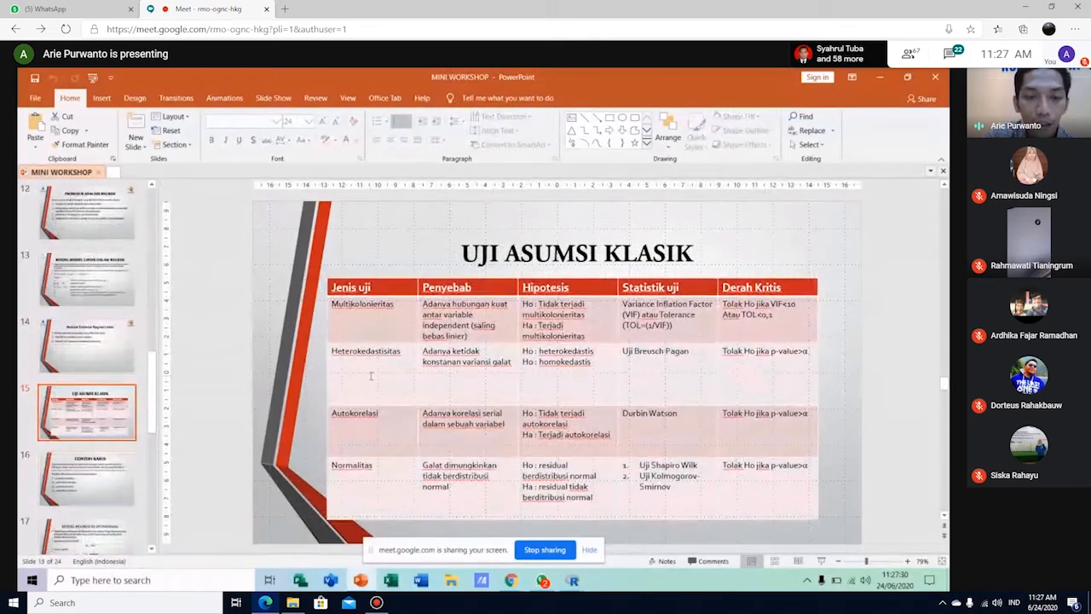
{"action": "left_click", "coordinate": [380, 496]}
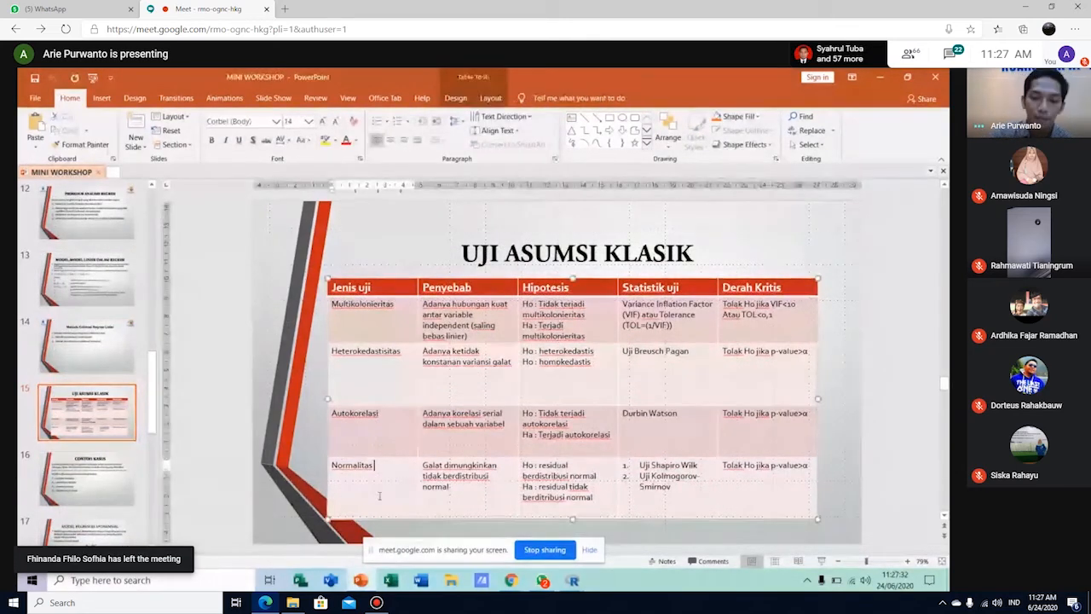
Step: Switch to R Commander, draw the basic diagnostic plots for RegModel.2, and move the graphics window closer to the R console
{"action": "mouse_move", "coordinate": [512, 580]}
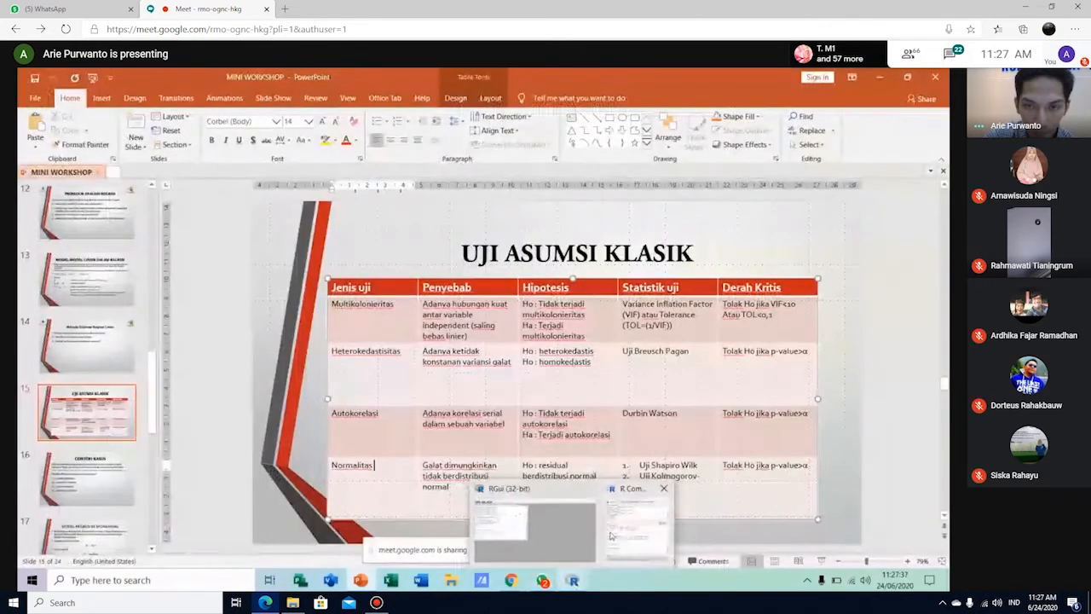
{"action": "left_click", "coordinate": [608, 531]}
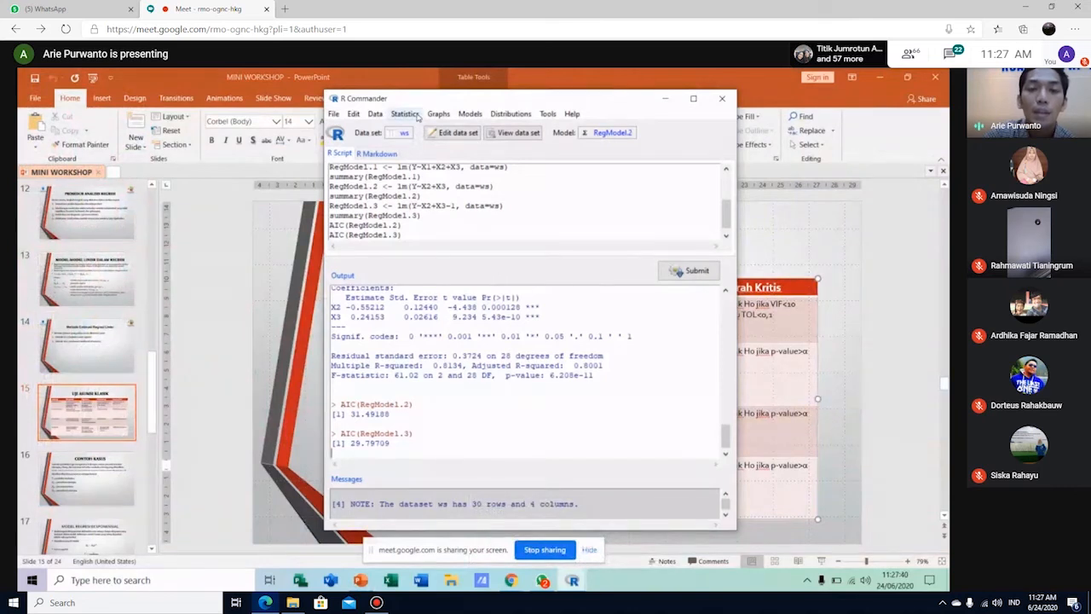
{"action": "left_click", "coordinate": [432, 117]}
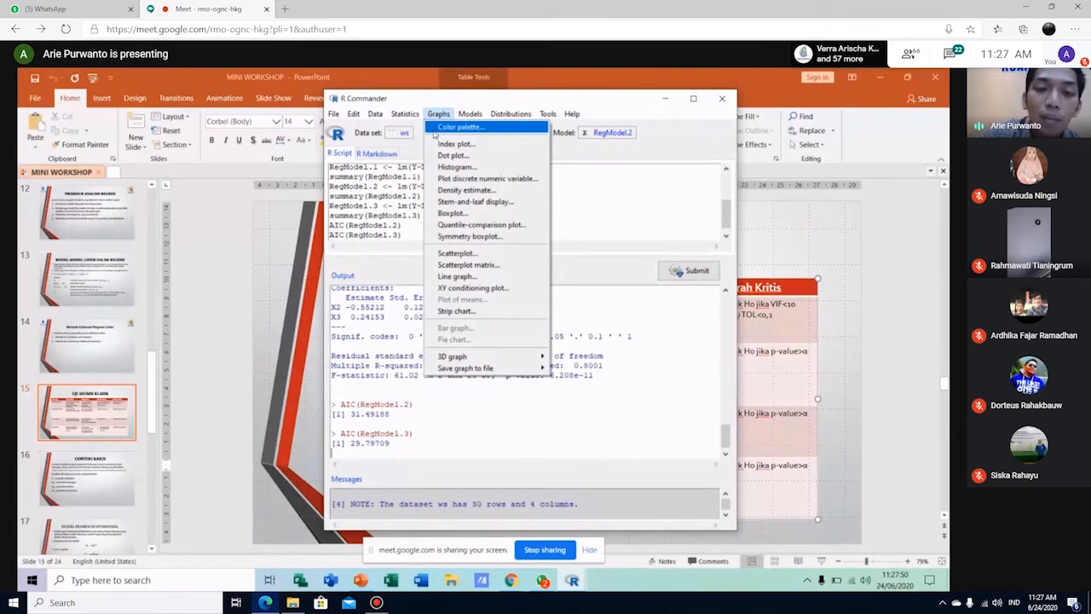
{"action": "mouse_move", "coordinate": [489, 358]}
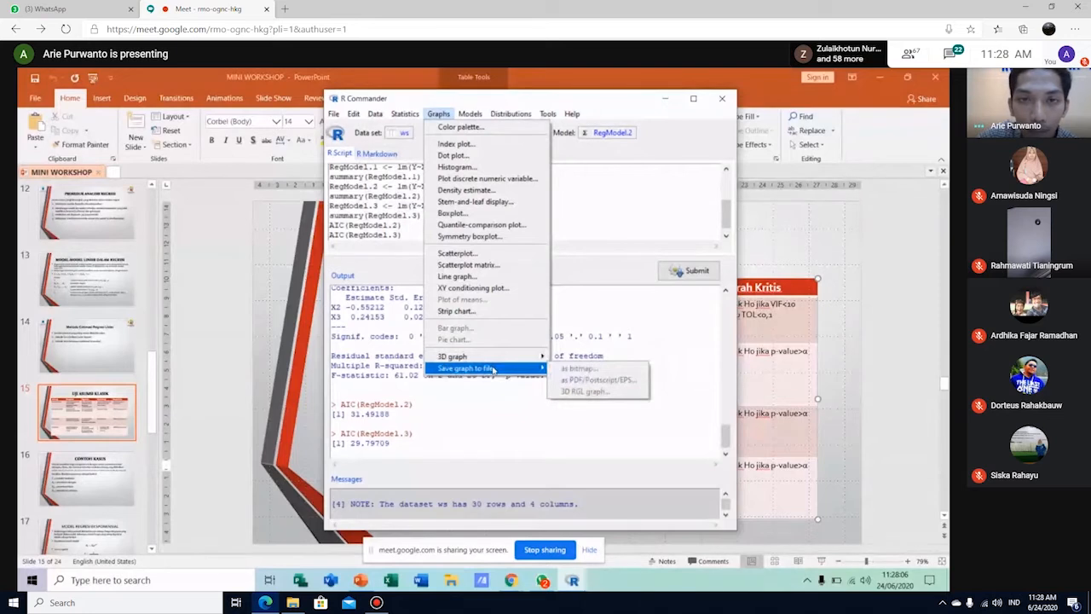
{"action": "mouse_move", "coordinate": [470, 114]}
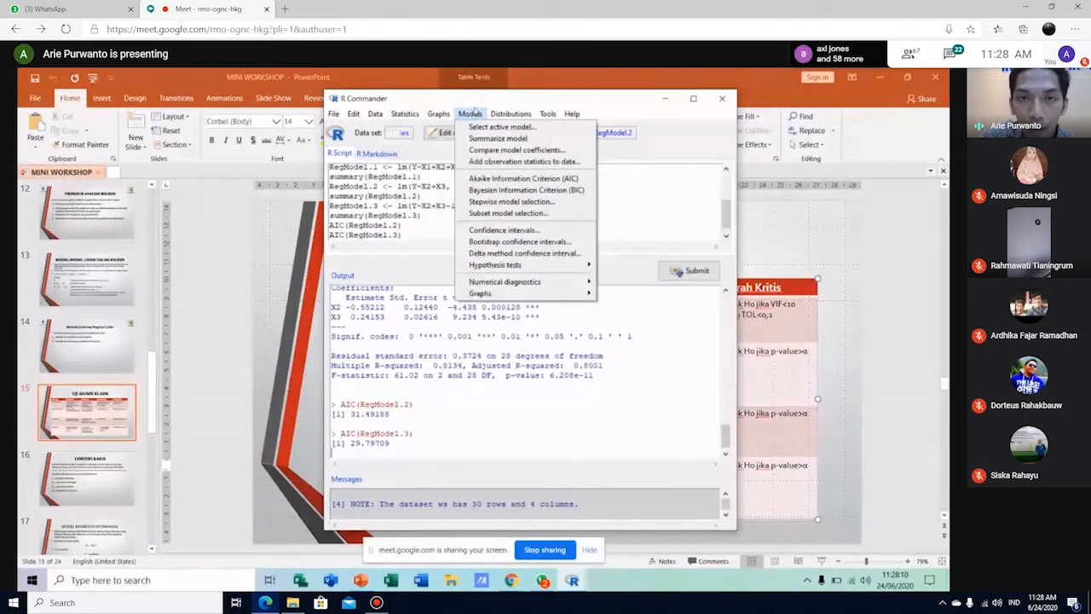
{"action": "mouse_move", "coordinate": [511, 293]}
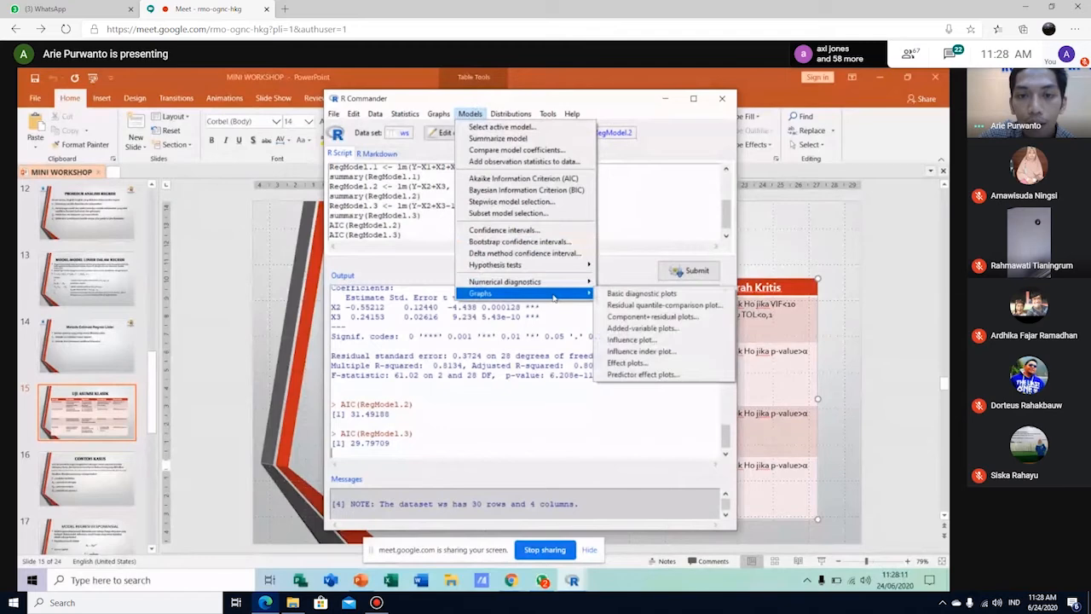
{"action": "left_click", "coordinate": [638, 294]}
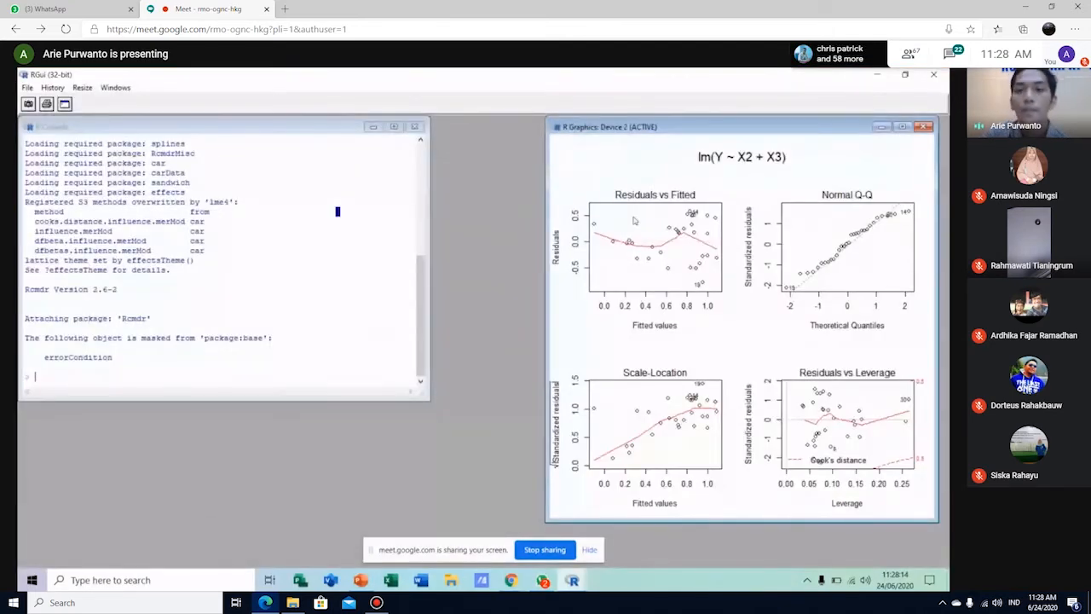
{"action": "left_click_drag", "start_coordinate": [786, 126], "coordinate": [646, 119]}
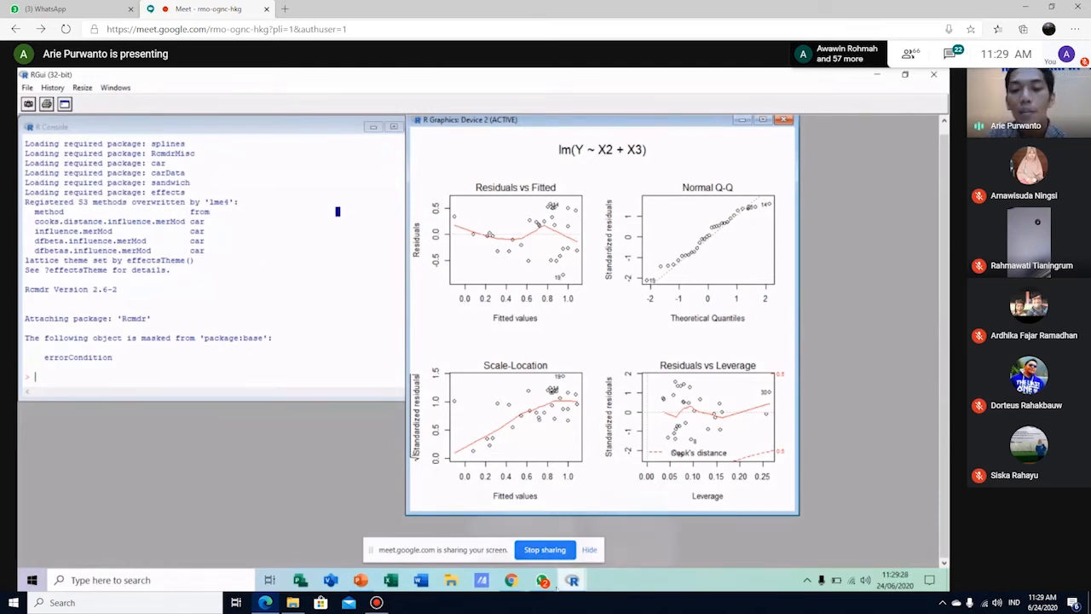
Step: Look over R Commander's numerical diagnostics for the model and switch to the UJI ASUMSI KLASIK slide in PowerPoint
{"action": "mouse_move", "coordinate": [553, 586]}
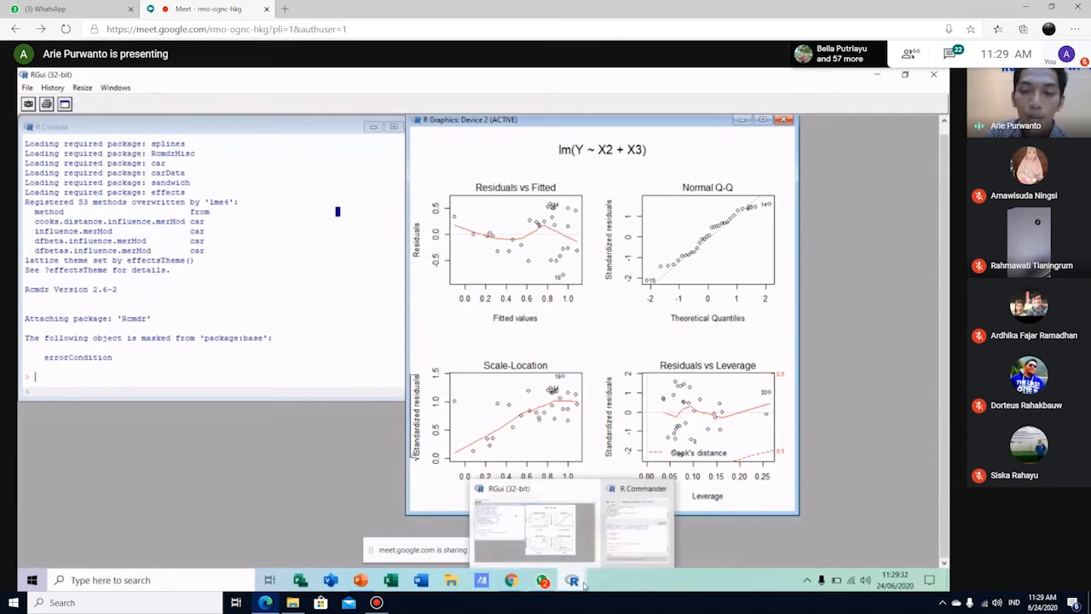
{"action": "left_click", "coordinate": [632, 523]}
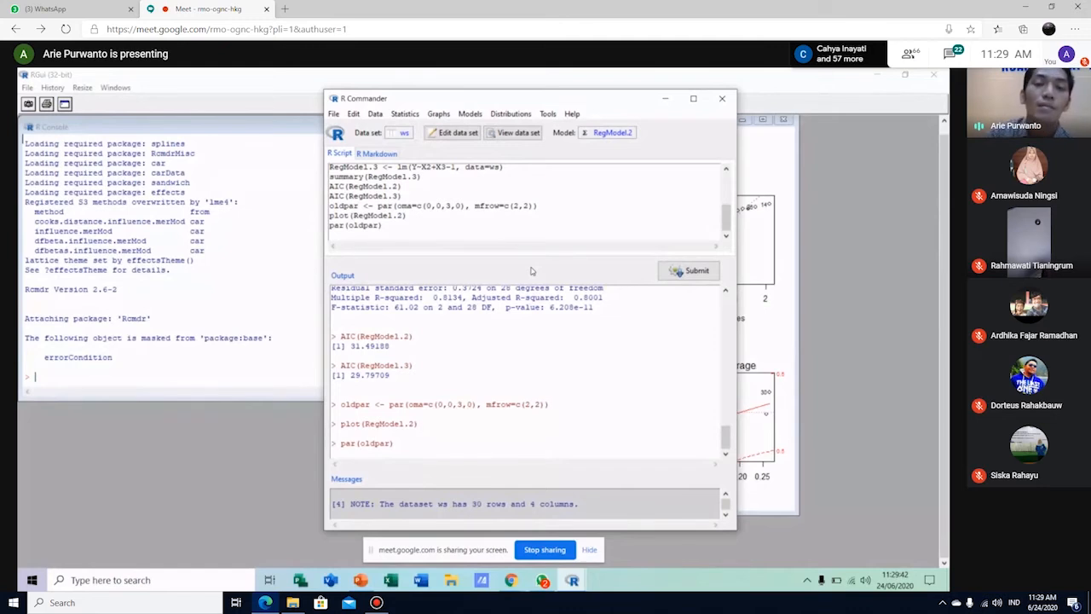
{"action": "left_click", "coordinate": [468, 115]}
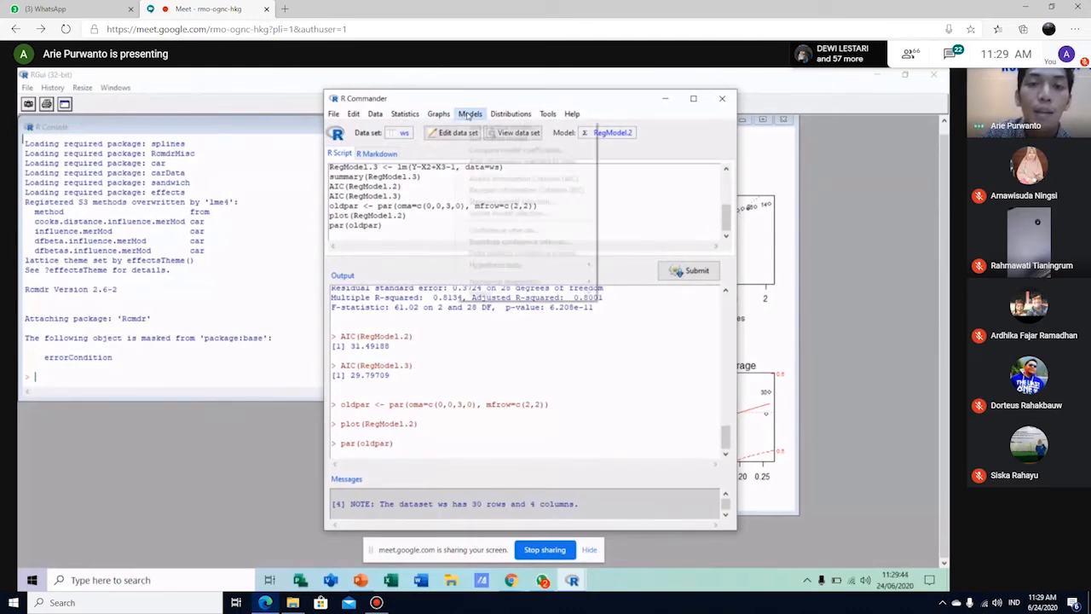
{"action": "mouse_move", "coordinate": [526, 284]}
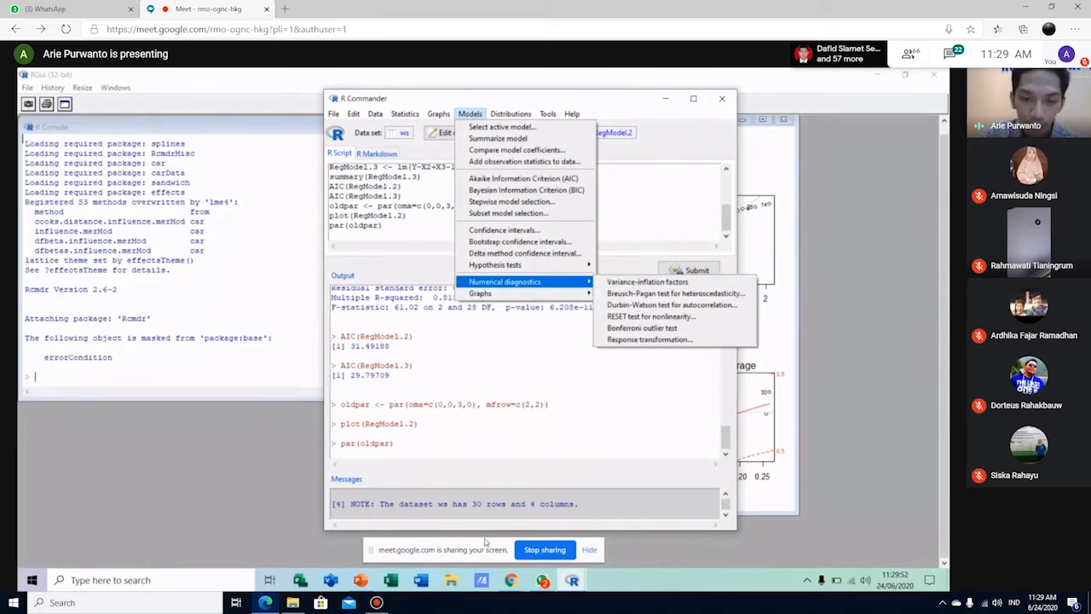
{"action": "left_click", "coordinate": [361, 580]}
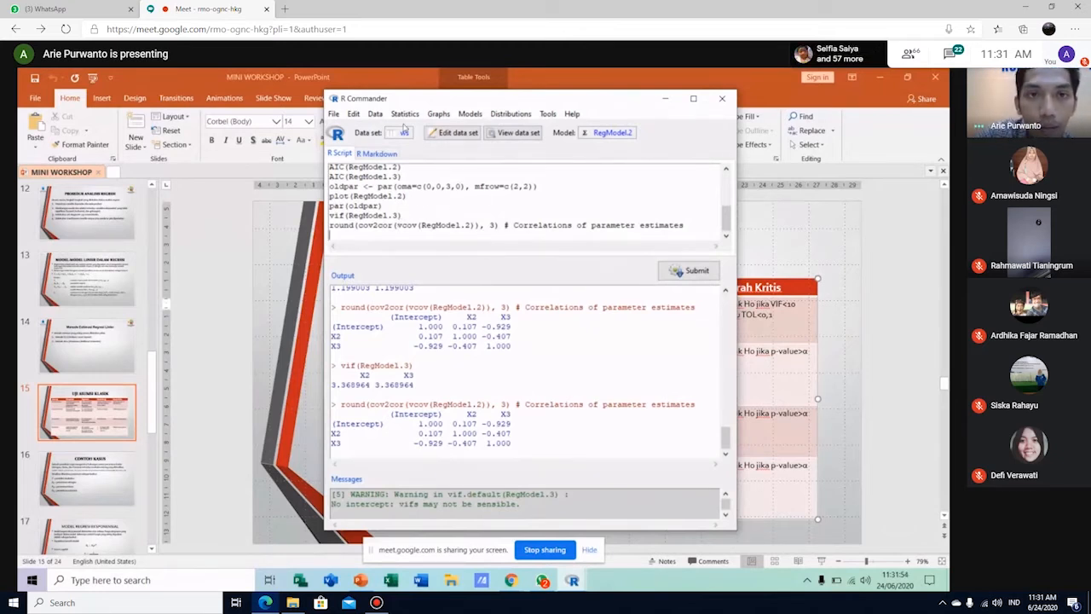
Step: Fit a linear regression of Y on X2 and X3 named RegModel.3 in R Commander, overwriting the existing model
{"action": "left_click", "coordinate": [405, 114]}
{"action": "mouse_move", "coordinate": [412, 207]}
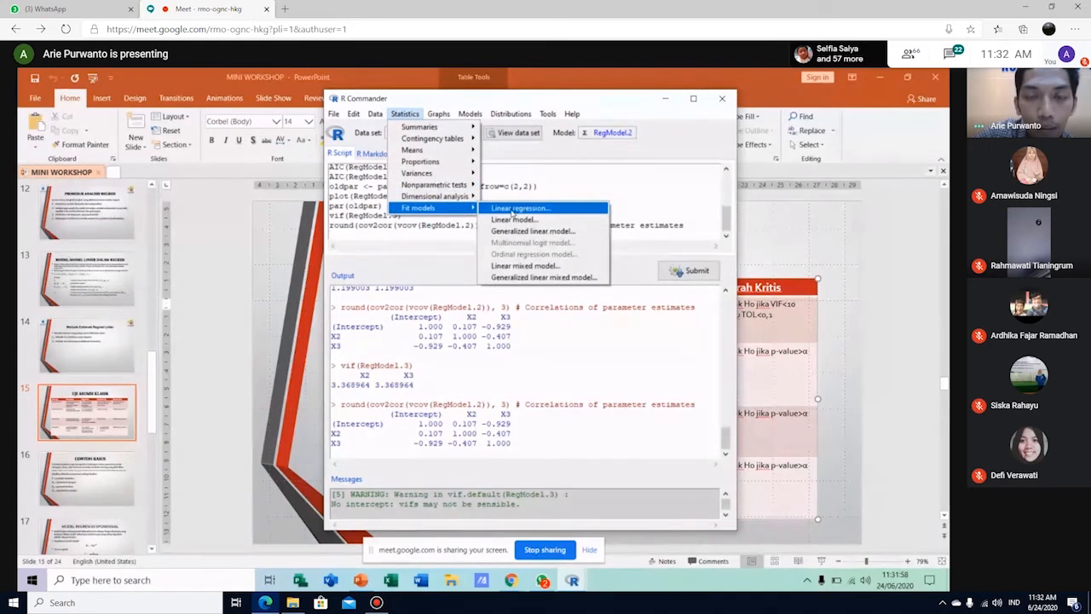
{"action": "left_click", "coordinate": [513, 209]}
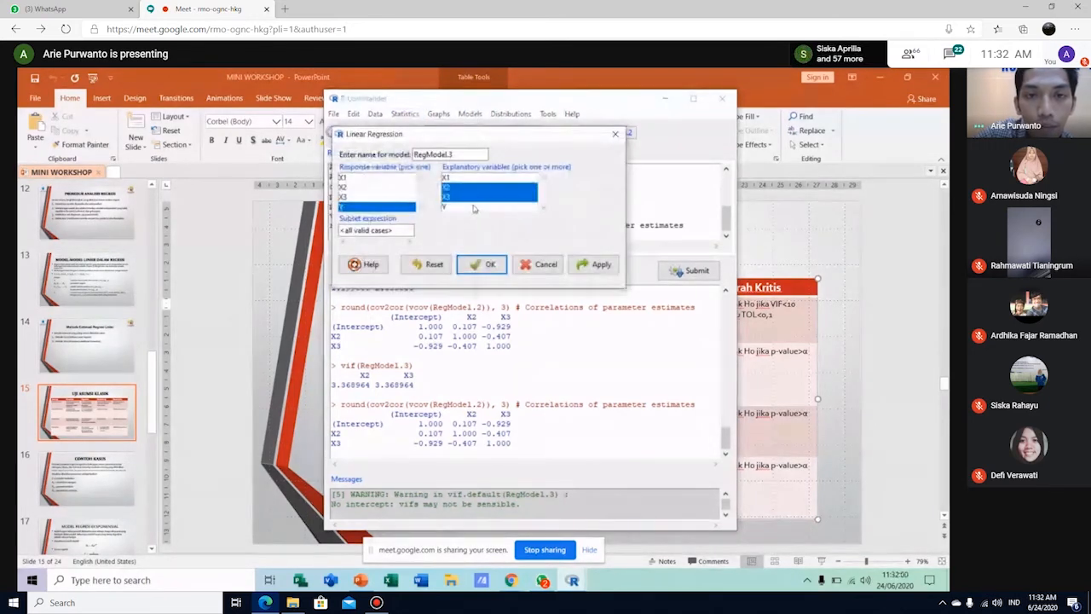
{"action": "left_click", "coordinate": [485, 264]}
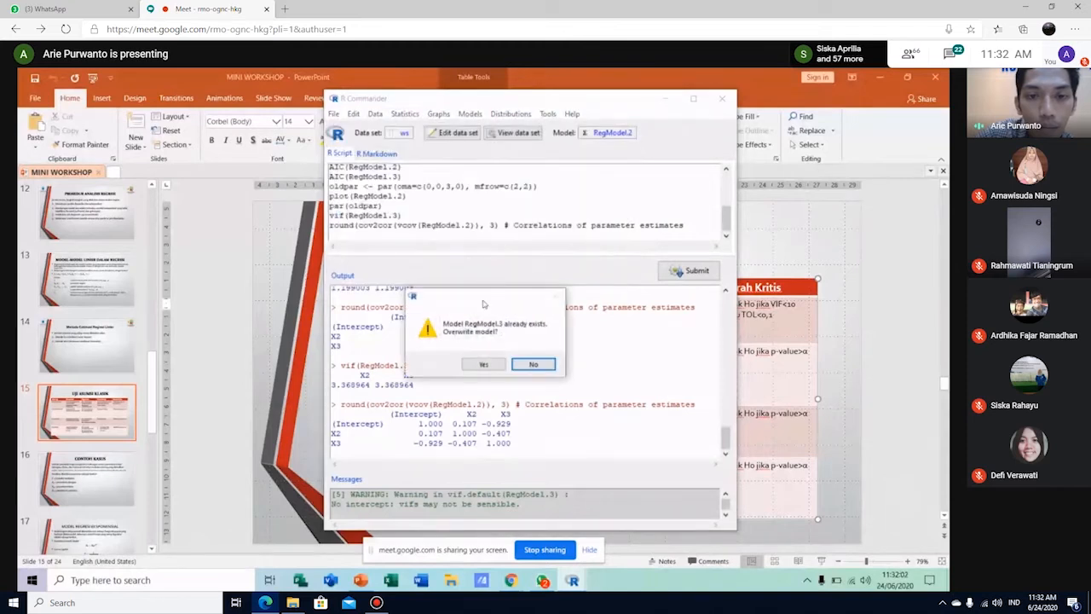
{"action": "left_click", "coordinate": [483, 364]}
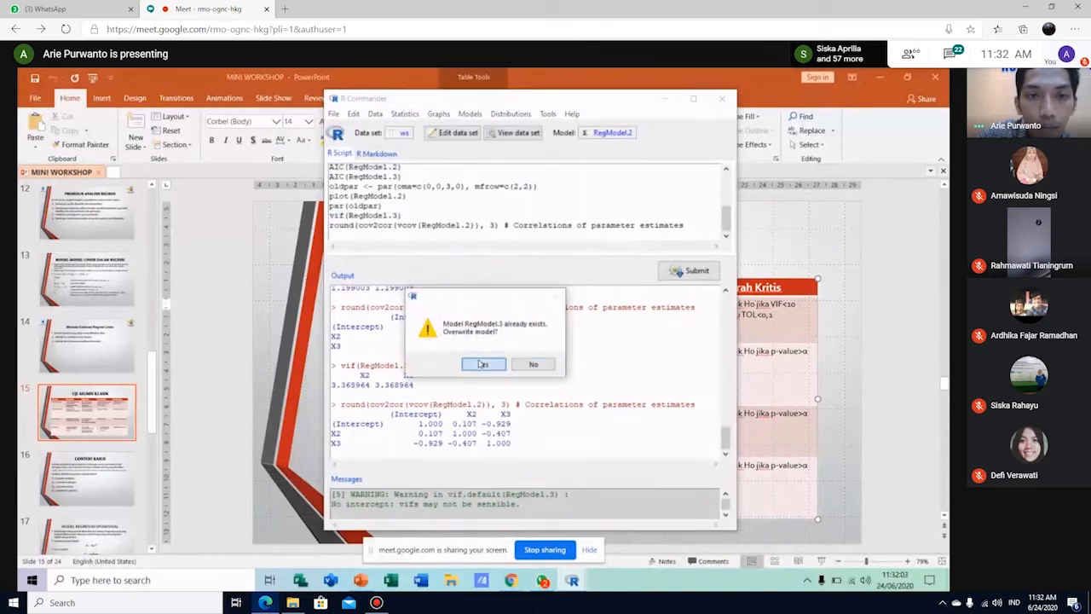
Step: Add -1 to the new RegModel.3 formula in the script to remove the intercept, and run the fit and summary lines
{"action": "left_click", "coordinate": [446, 215]}
{"action": "type", "text": "-1"}
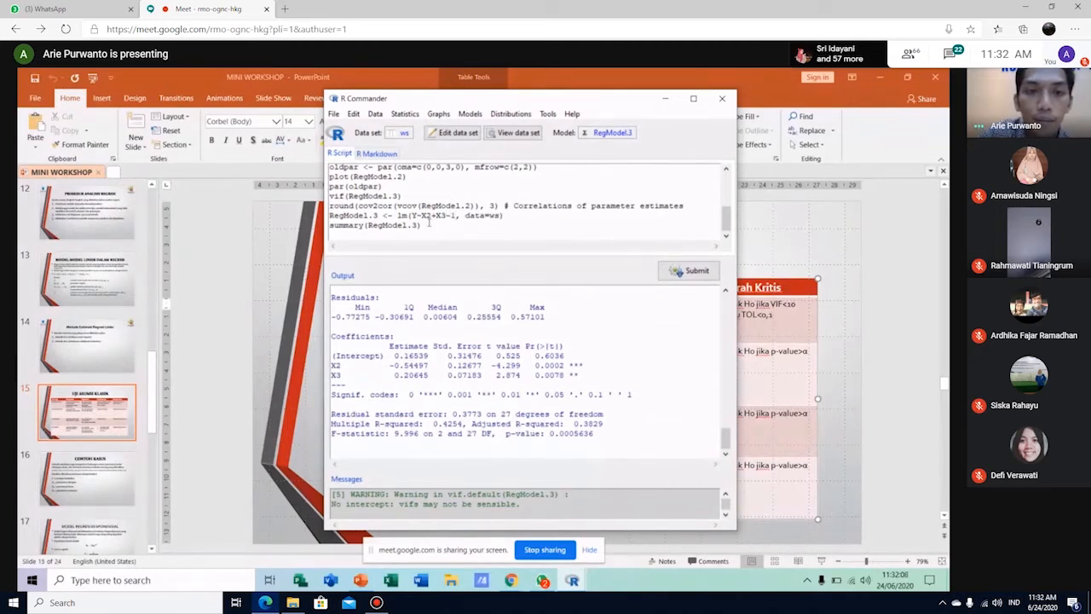
{"action": "left_click_drag", "start_coordinate": [422, 225], "coordinate": [327, 217]}
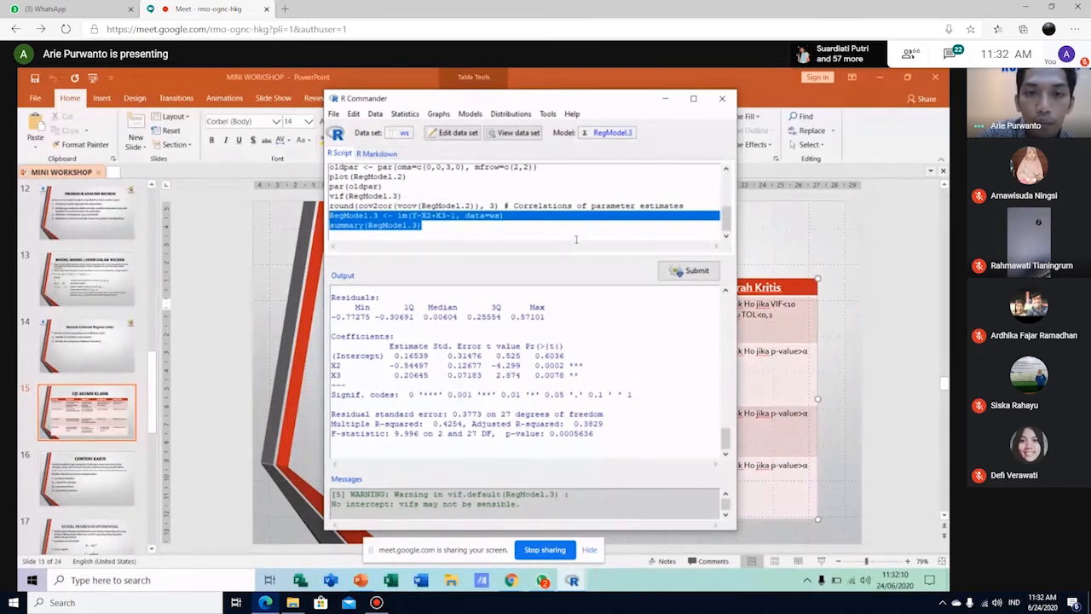
{"action": "left_click", "coordinate": [690, 271]}
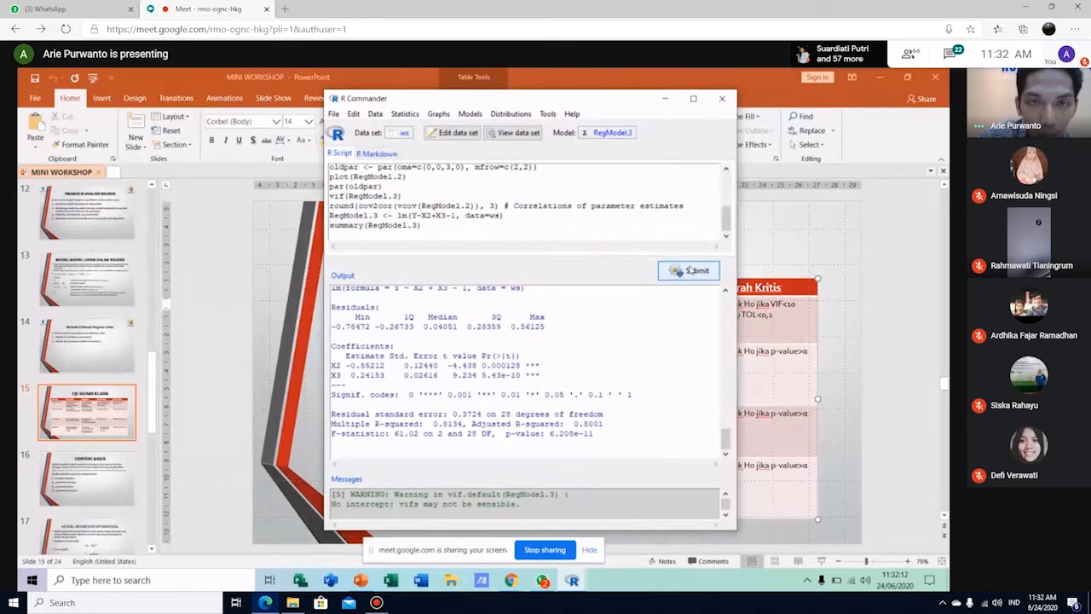
Step: Compute the variance-inflation factors for the active model RegModel.3
{"action": "left_click", "coordinate": [469, 114]}
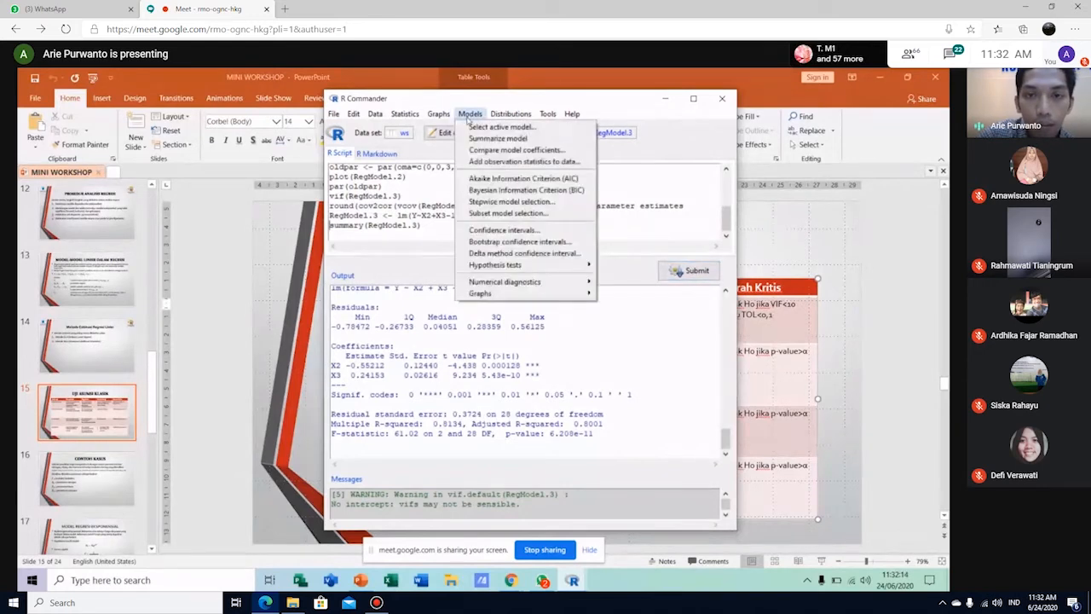
{"action": "mouse_move", "coordinate": [511, 285]}
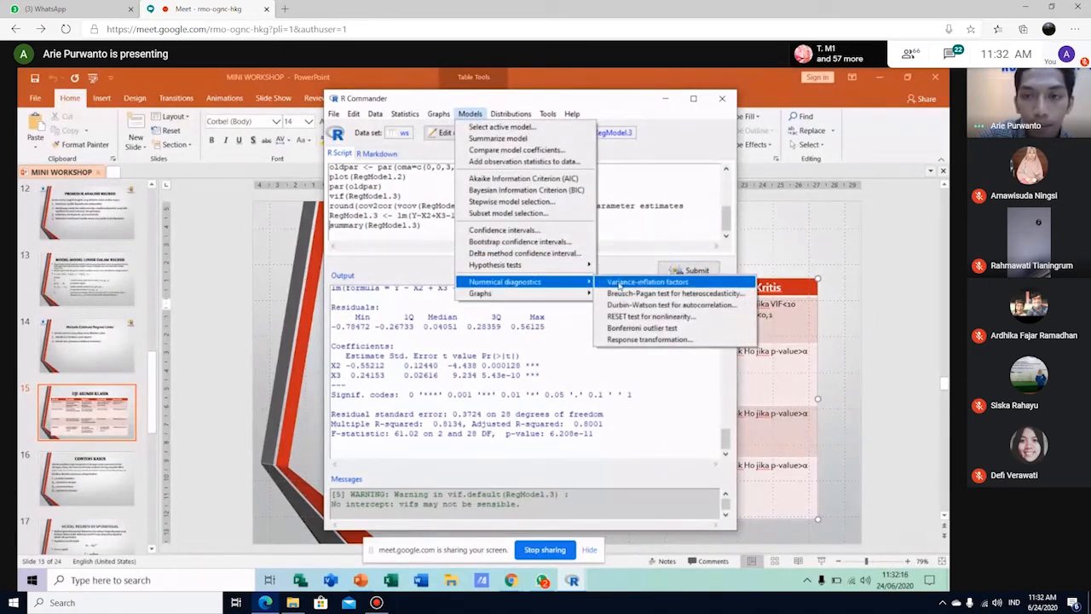
{"action": "left_click", "coordinate": [619, 284]}
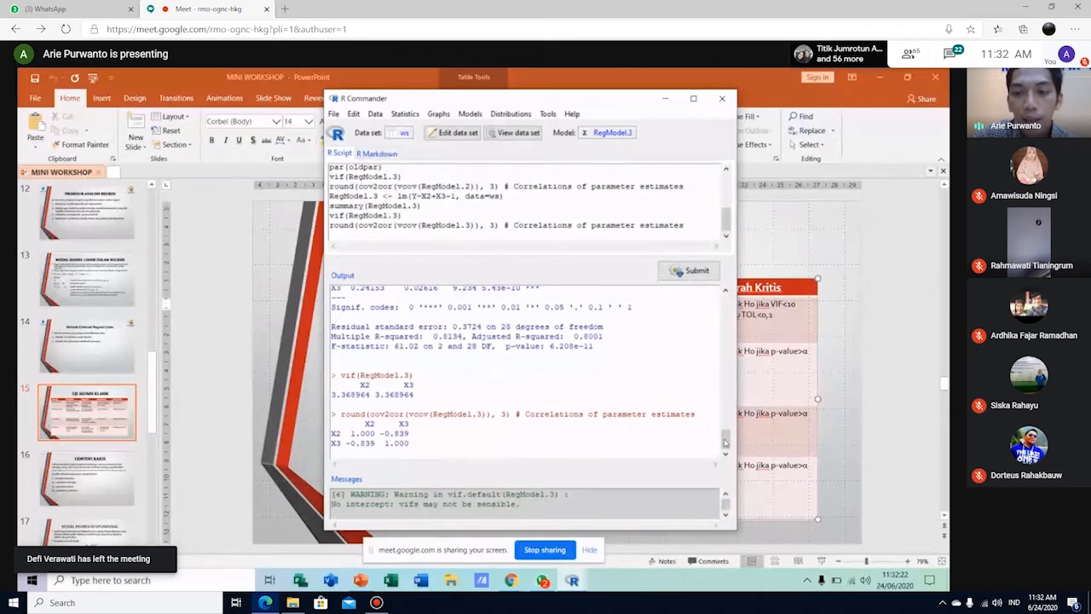
Step: Examine the RegModel.3 summary and variance-inflation factors in the output, and compare the parameter correlations of RegModel.2 and RegModel.3
{"action": "scroll", "coordinate": [727, 438], "scroll_direction": "up", "scroll_amount": 3}
{"action": "scroll", "coordinate": [727, 437], "scroll_direction": "up", "scroll_amount": 1}
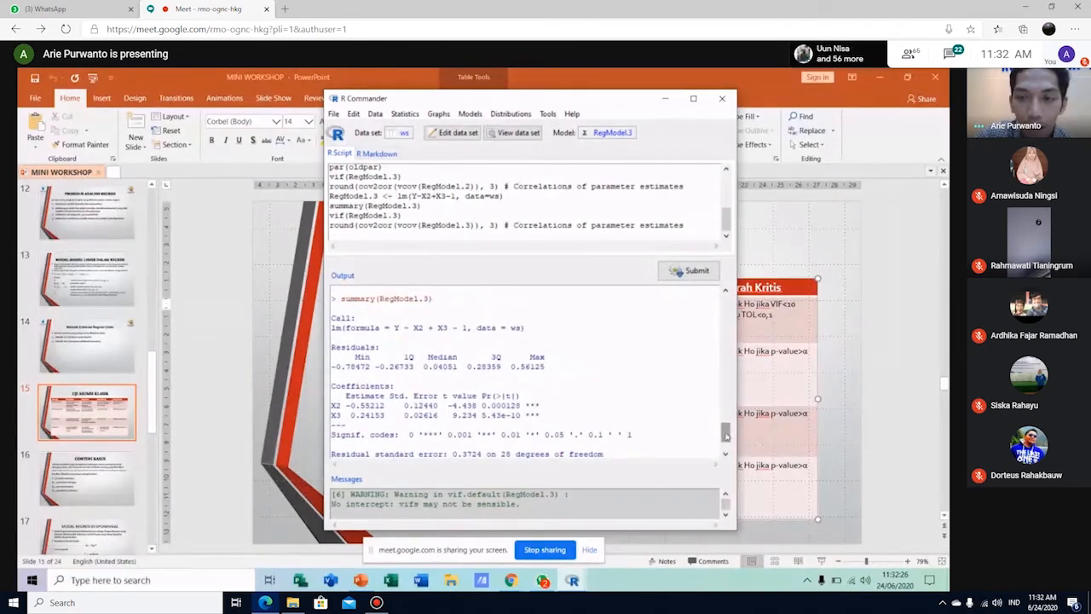
{"action": "scroll", "coordinate": [726, 439], "scroll_direction": "down", "scroll_amount": 4}
{"action": "scroll", "coordinate": [725, 441], "scroll_direction": "down", "scroll_amount": 1}
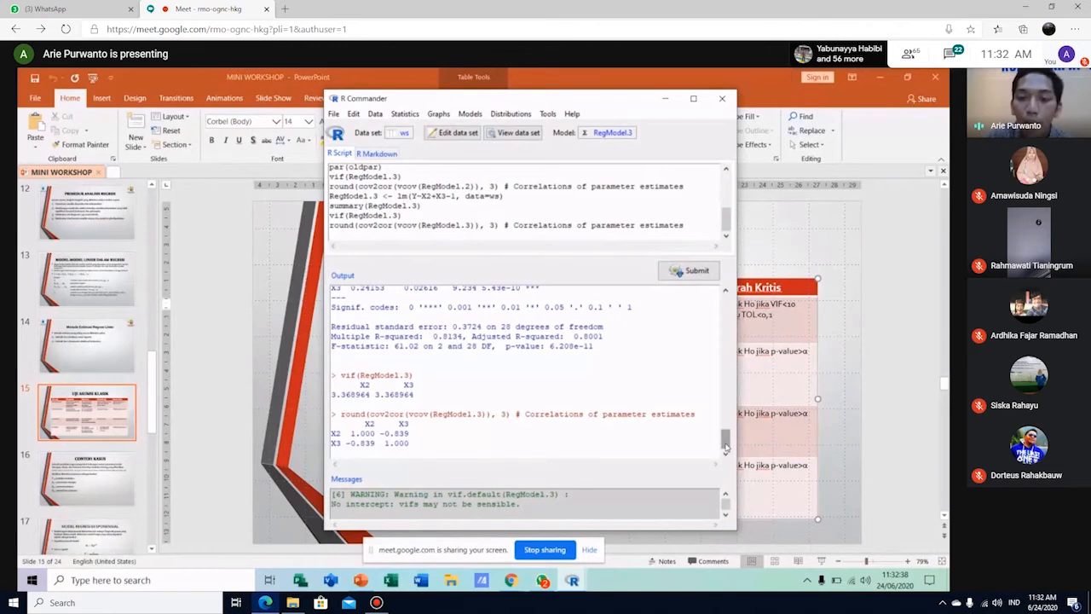
{"action": "left_click_drag", "start_coordinate": [725, 448], "coordinate": [725, 417]}
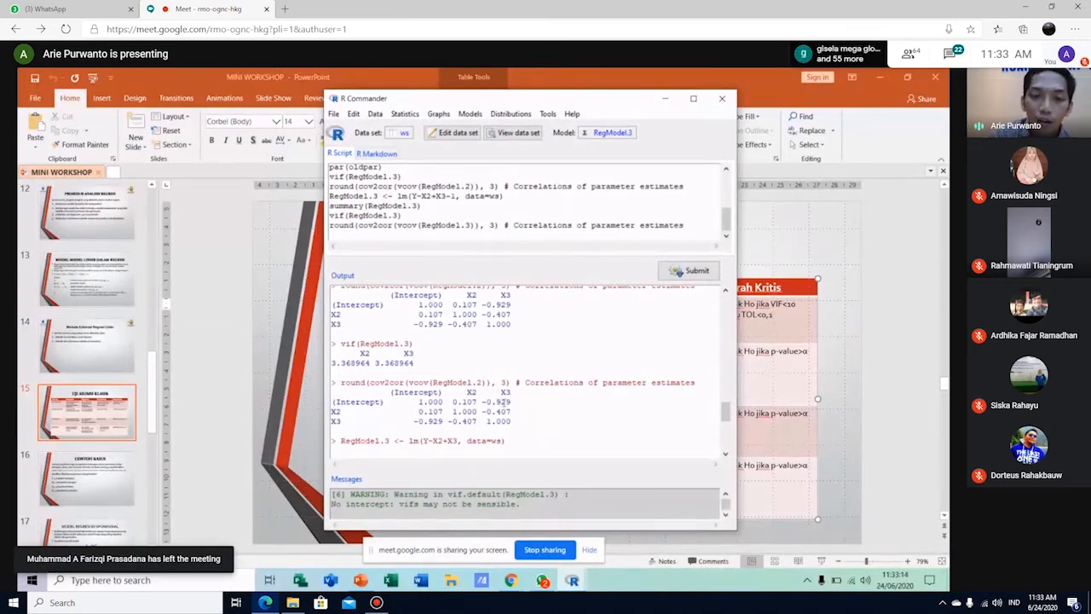
{"action": "left_click_drag", "start_coordinate": [511, 400], "coordinate": [481, 402]}
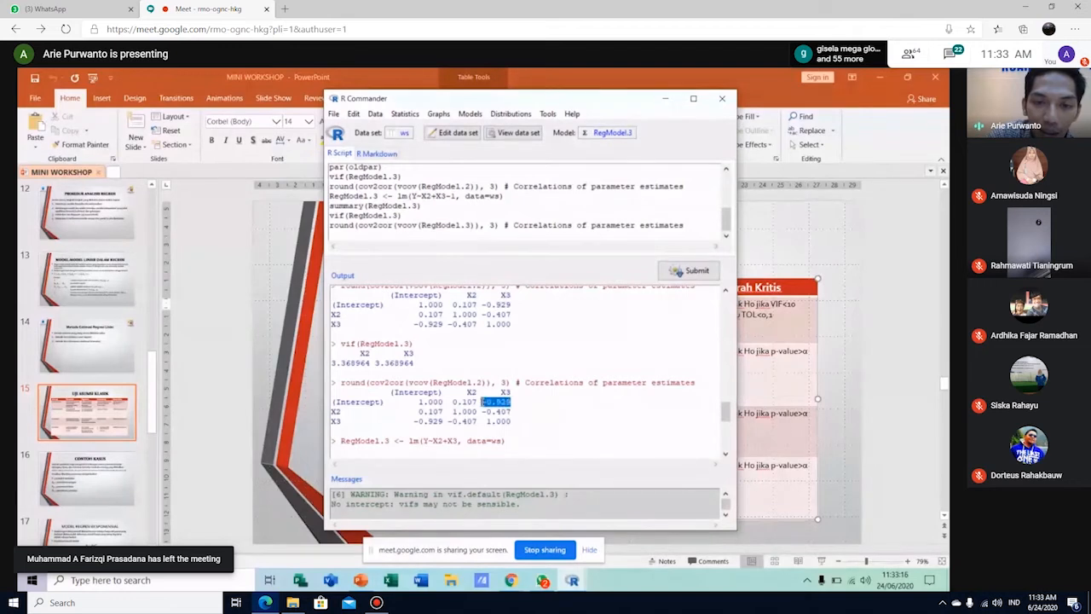
{"action": "left_click", "coordinate": [514, 401]}
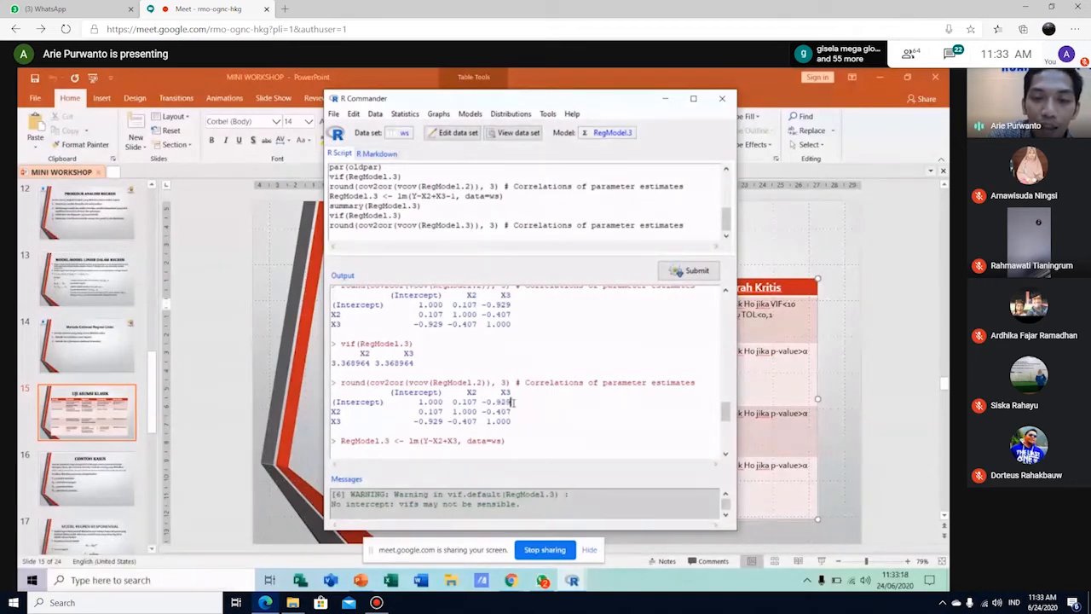
{"action": "left_click_drag", "start_coordinate": [514, 402], "coordinate": [485, 402]}
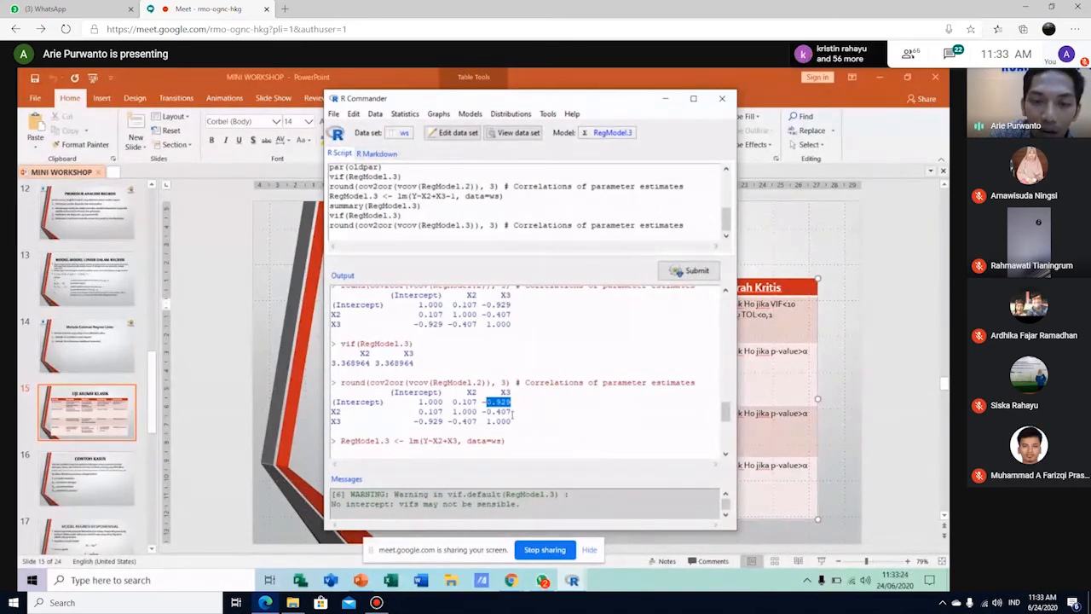
{"action": "left_click_drag", "start_coordinate": [510, 412], "coordinate": [481, 412]}
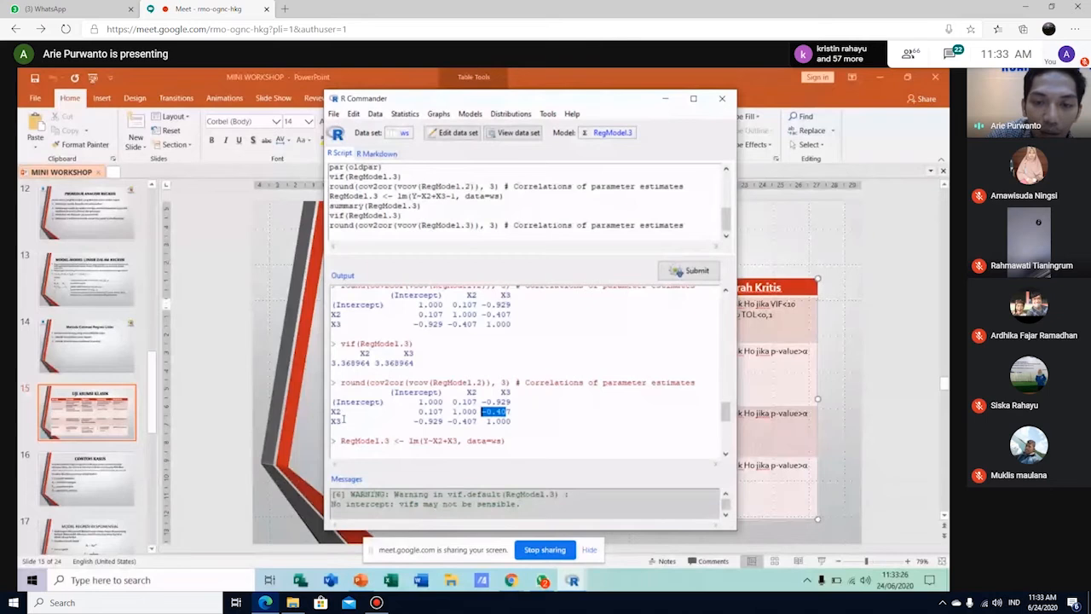
{"action": "left_click", "coordinate": [528, 409]}
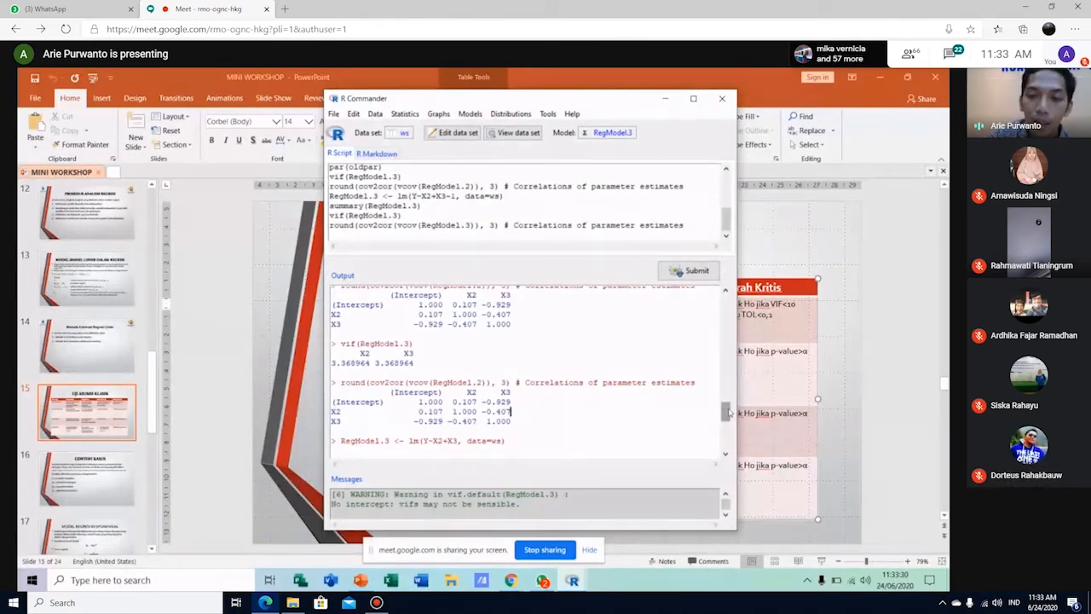
{"action": "left_click_drag", "start_coordinate": [728, 411], "coordinate": [728, 411]}
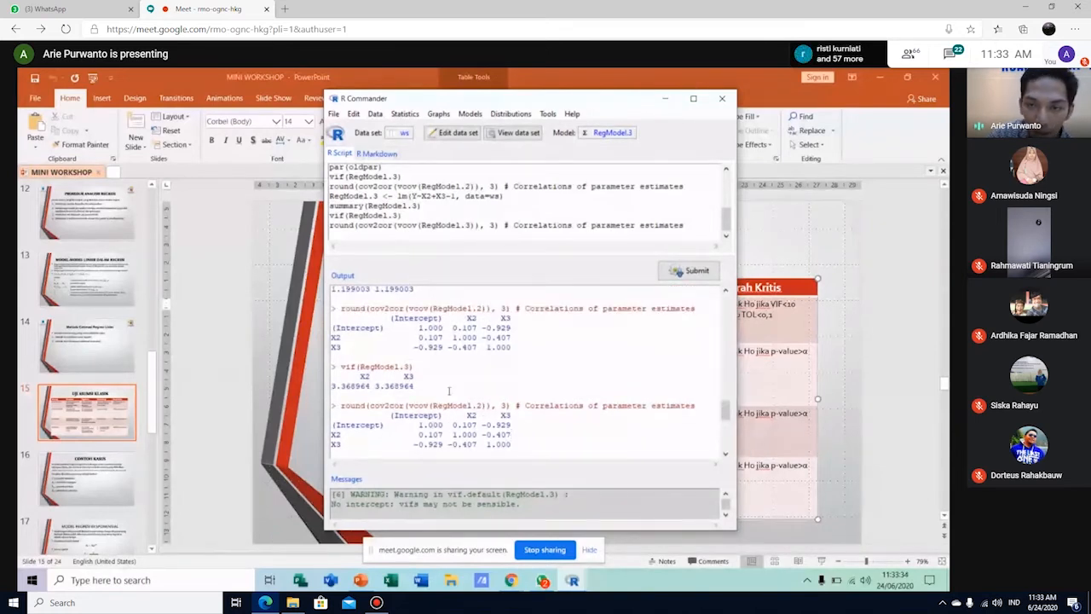
{"action": "left_click_drag", "start_coordinate": [727, 412], "coordinate": [727, 457]}
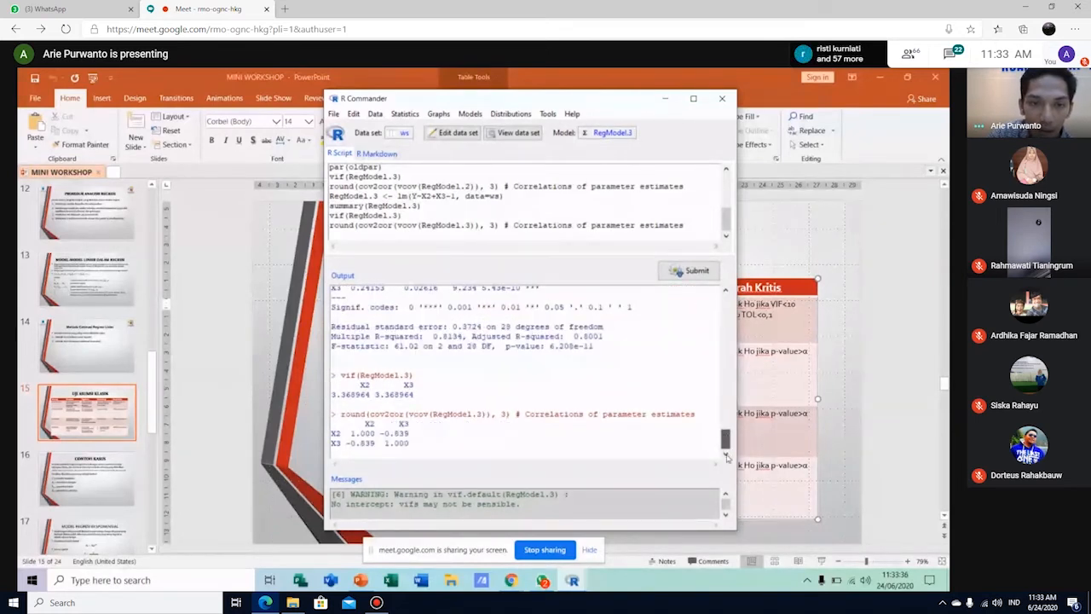
{"action": "left_click", "coordinate": [432, 394]}
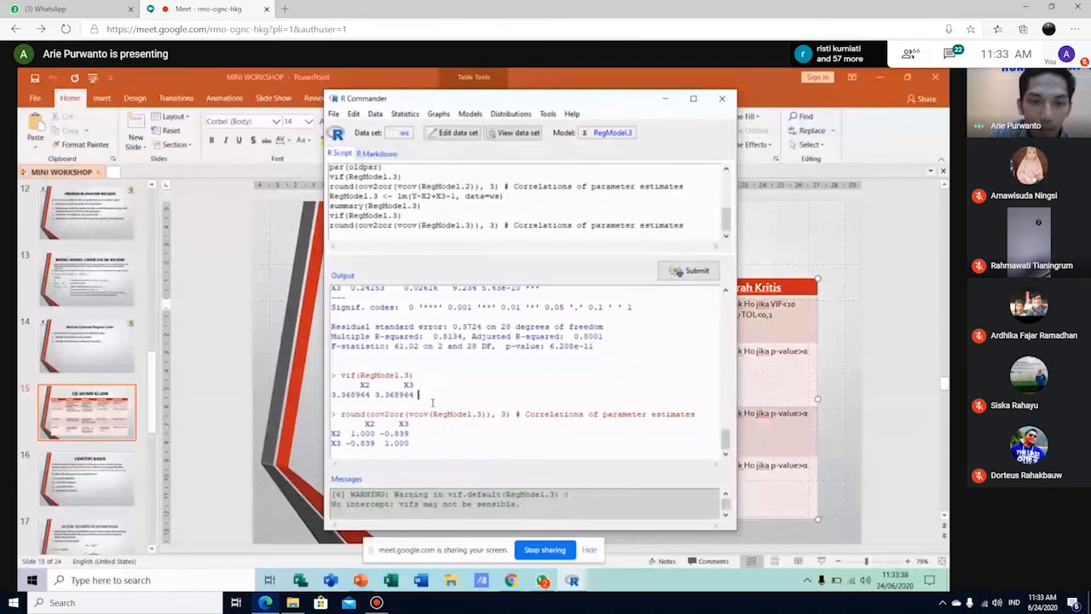
{"action": "left_click", "coordinate": [413, 433]}
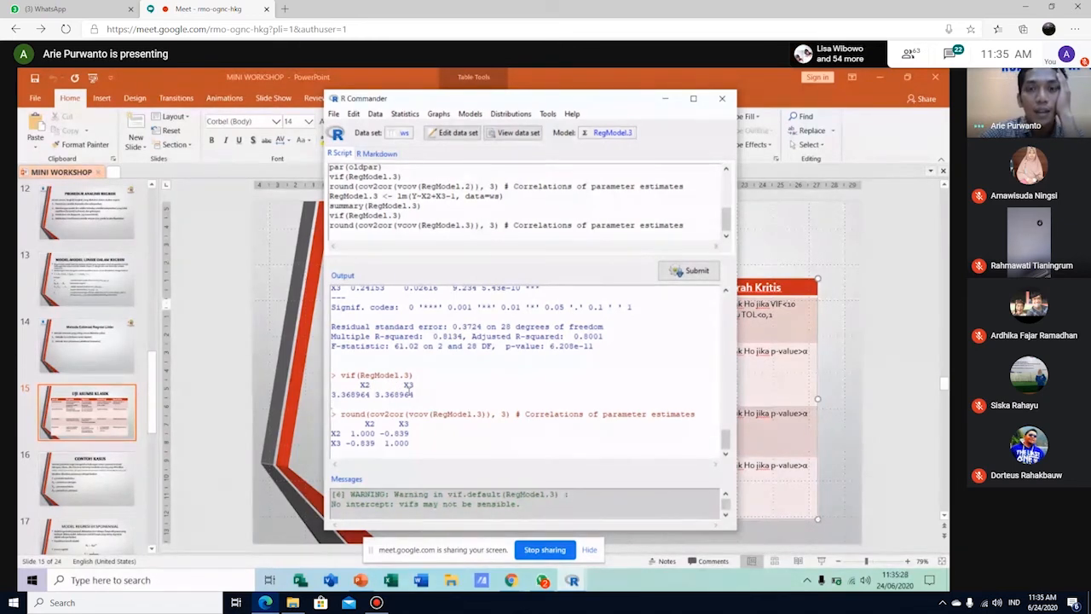
Step: Compare the X3 variance-inflation factor of RegModel.3 with the multicollinearity critical region on the UJI ASUMSI KLASIK slide, and return to R Commander
{"action": "left_click_drag", "start_coordinate": [417, 394], "coordinate": [377, 395]}
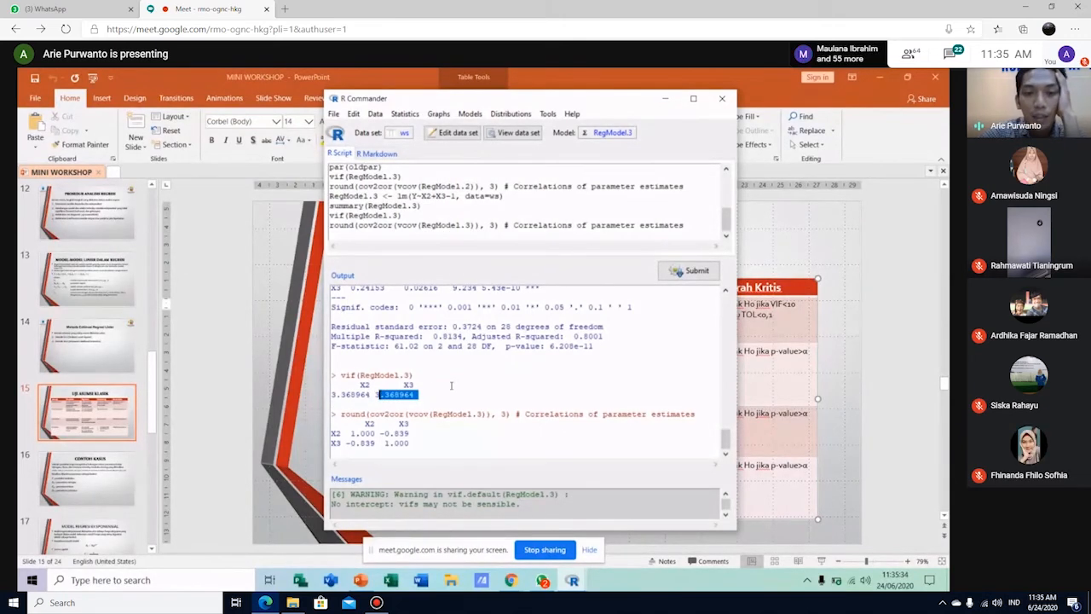
{"action": "left_click", "coordinate": [795, 301]}
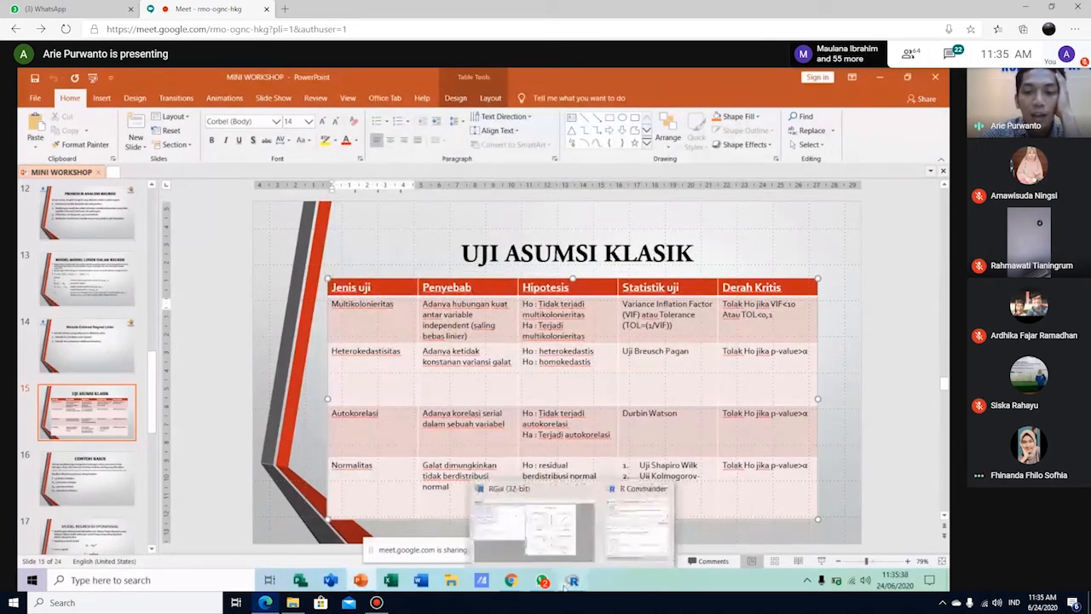
{"action": "mouse_move", "coordinate": [543, 576]}
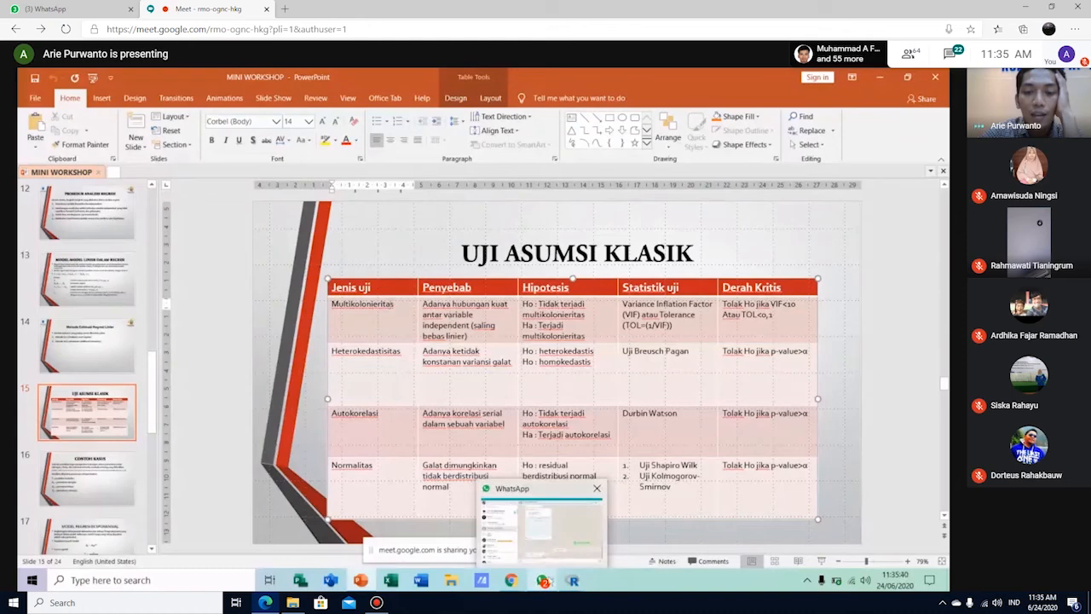
{"action": "mouse_move", "coordinate": [576, 579]}
{"action": "left_click", "coordinate": [632, 527]}
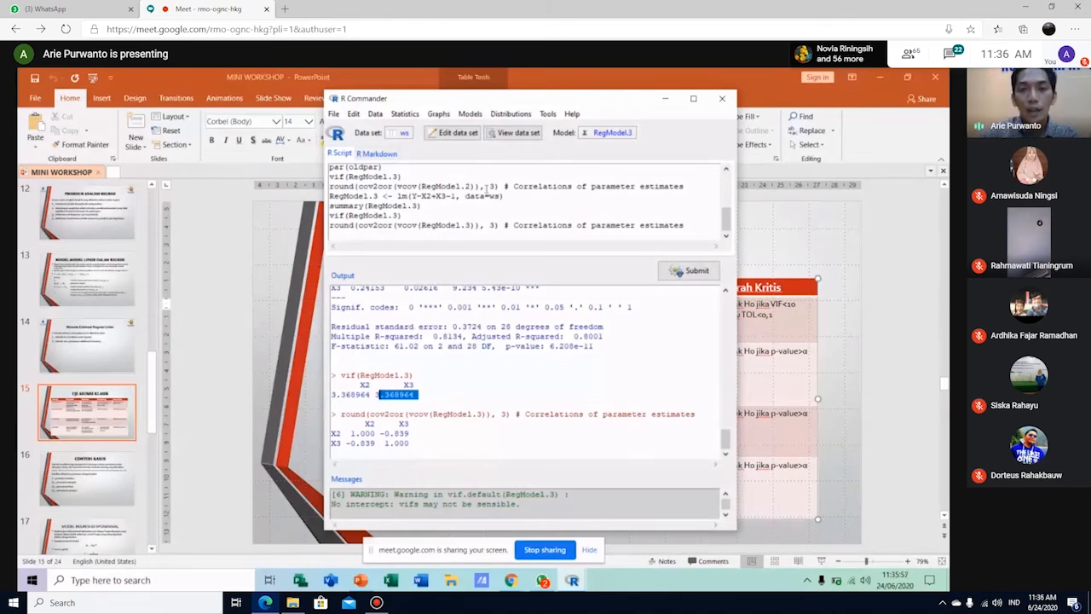
{"action": "left_click", "coordinate": [469, 113]}
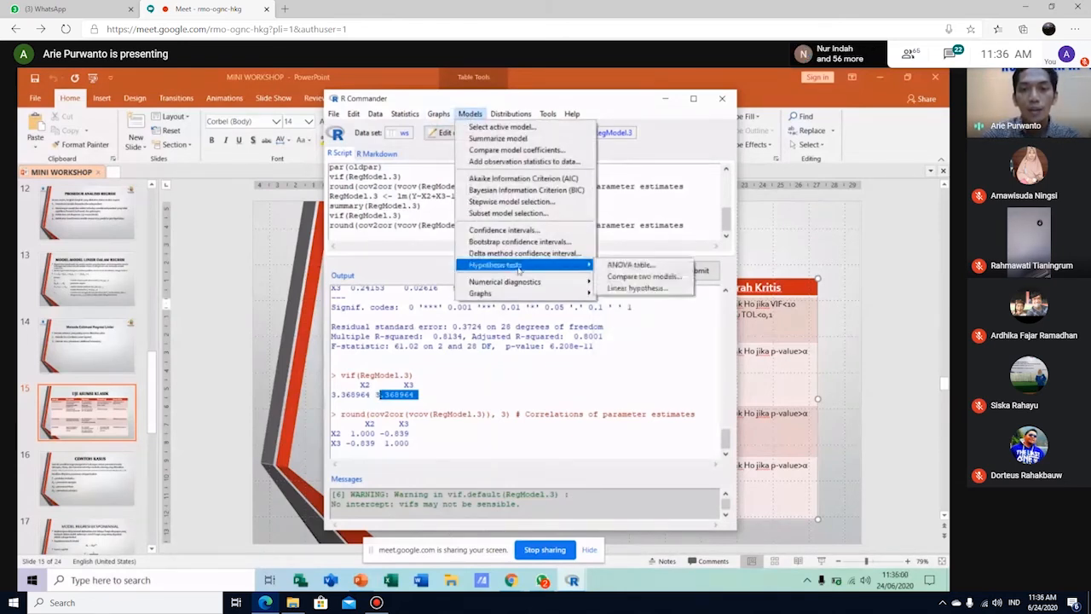
{"action": "mouse_move", "coordinate": [530, 284]}
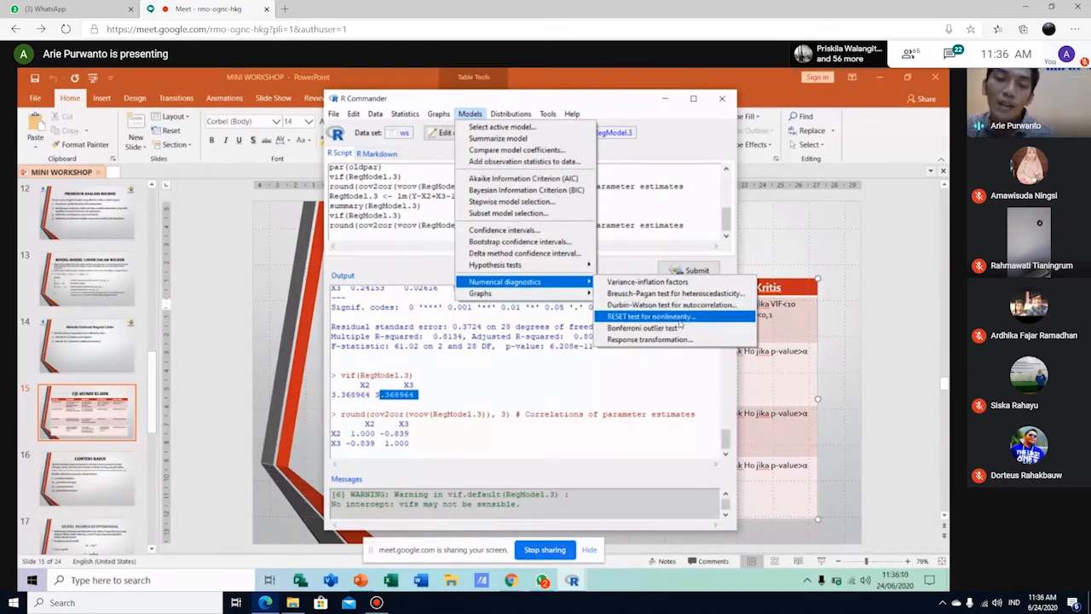
{"action": "left_click", "coordinate": [620, 385]}
Step: Switch to the MINI WORKSHOP presentation and look through slides 13 to 17, ending on the MODEL-MODEL LINIER DALAM REGRESI slide
{"action": "left_click", "coordinate": [292, 373]}
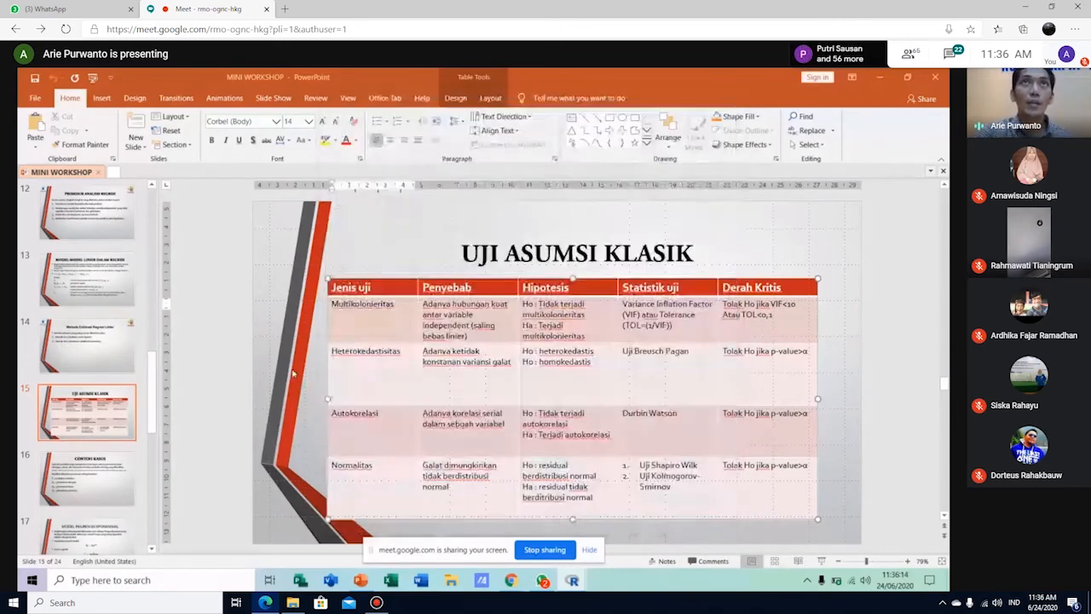
{"action": "left_click", "coordinate": [95, 464]}
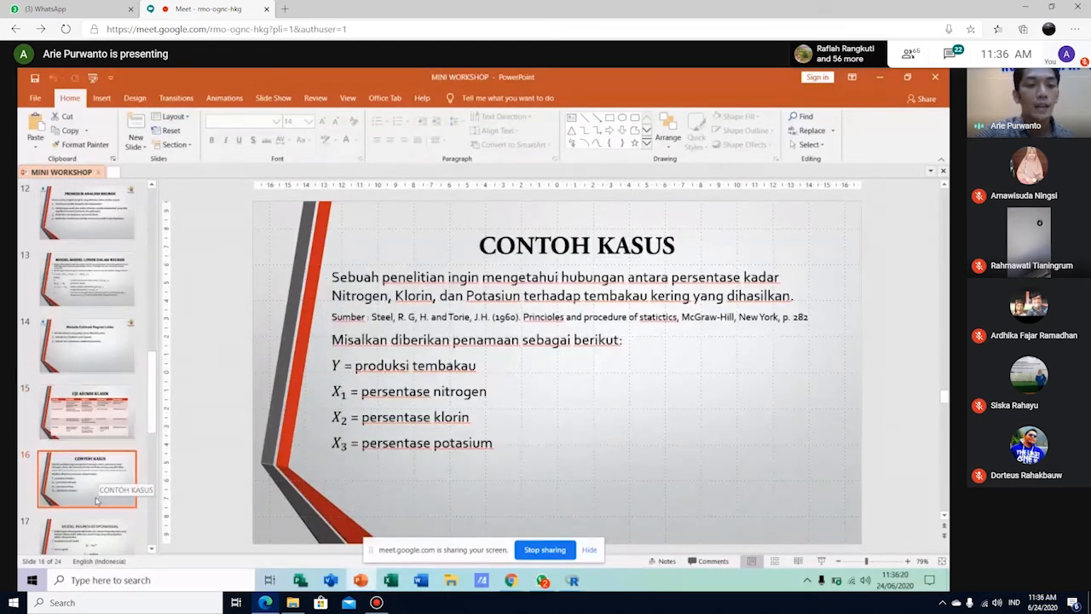
{"action": "left_click", "coordinate": [97, 533]}
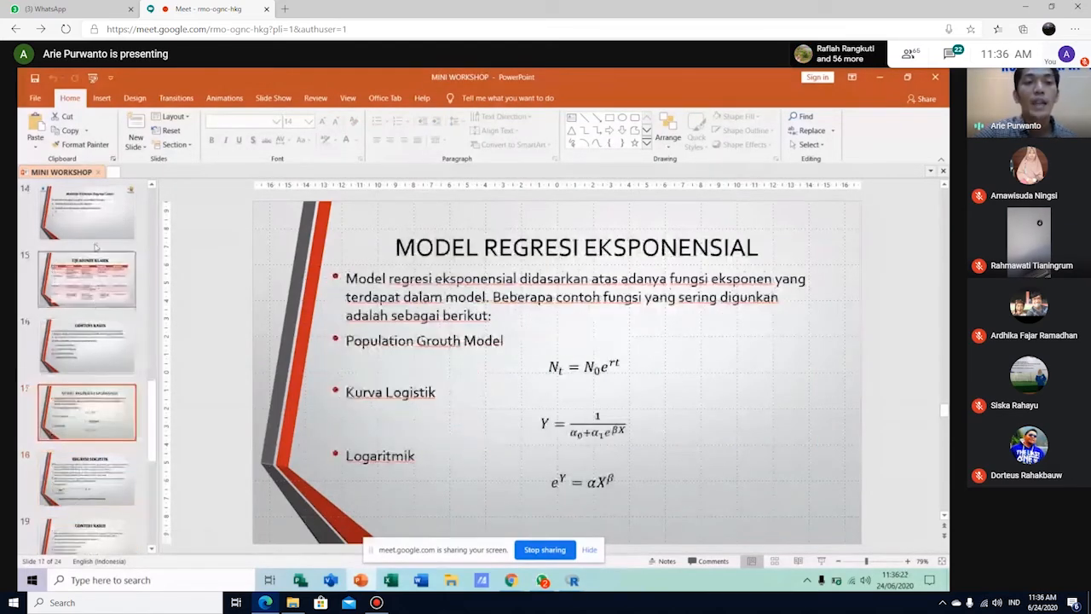
{"action": "left_click", "coordinate": [96, 236]}
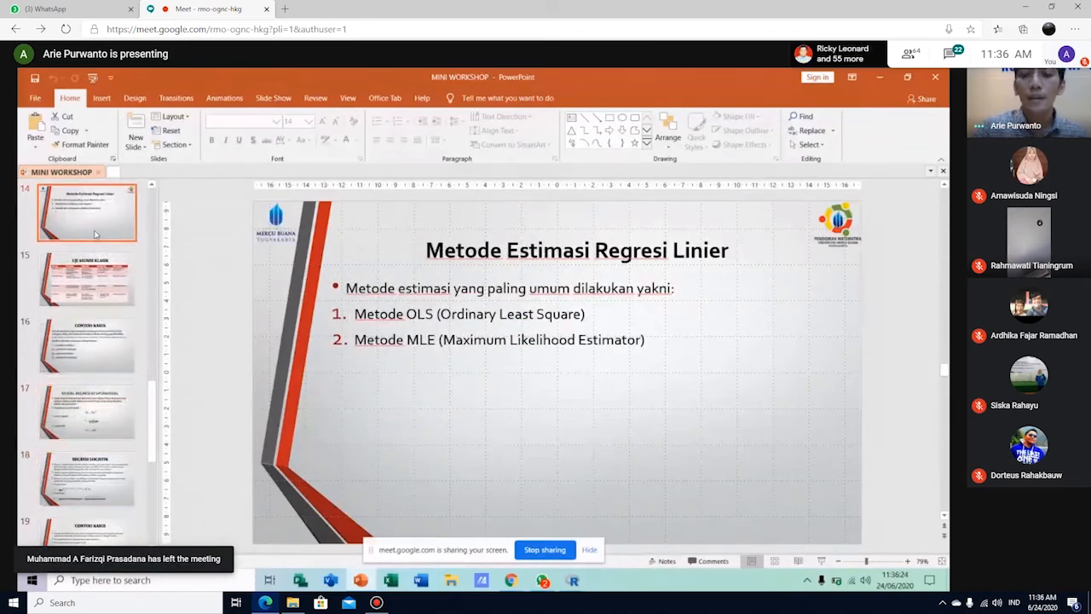
{"action": "scroll", "coordinate": [96, 235], "scroll_direction": "up", "scroll_amount": 1}
{"action": "left_click", "coordinate": [96, 234]}
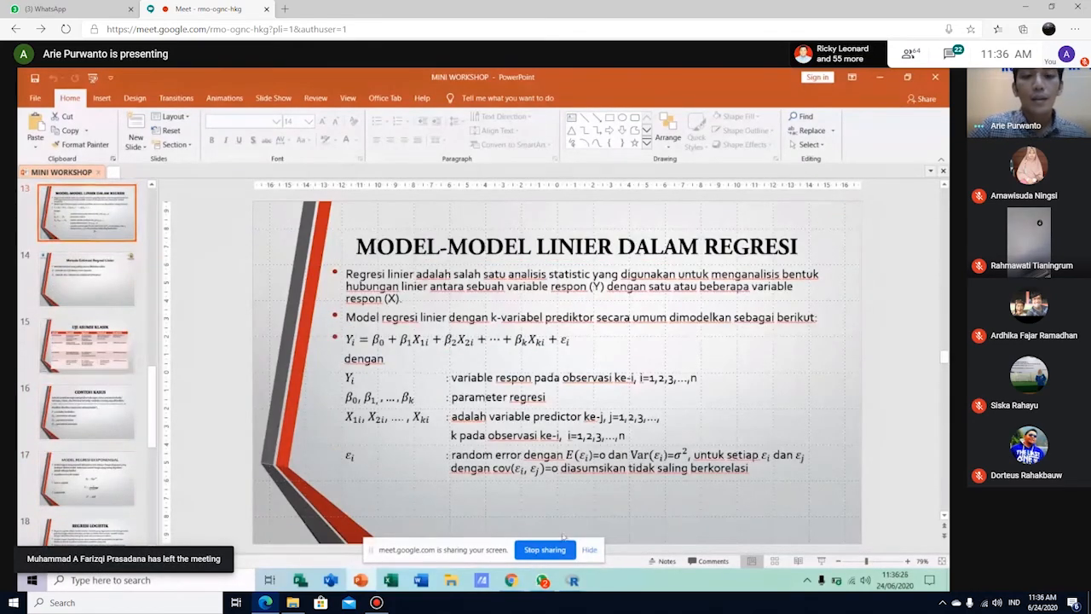
Step: Return to R Commander and examine the call, residuals and coefficients of the RegModel.3 summary in the output
{"action": "mouse_move", "coordinate": [572, 580]}
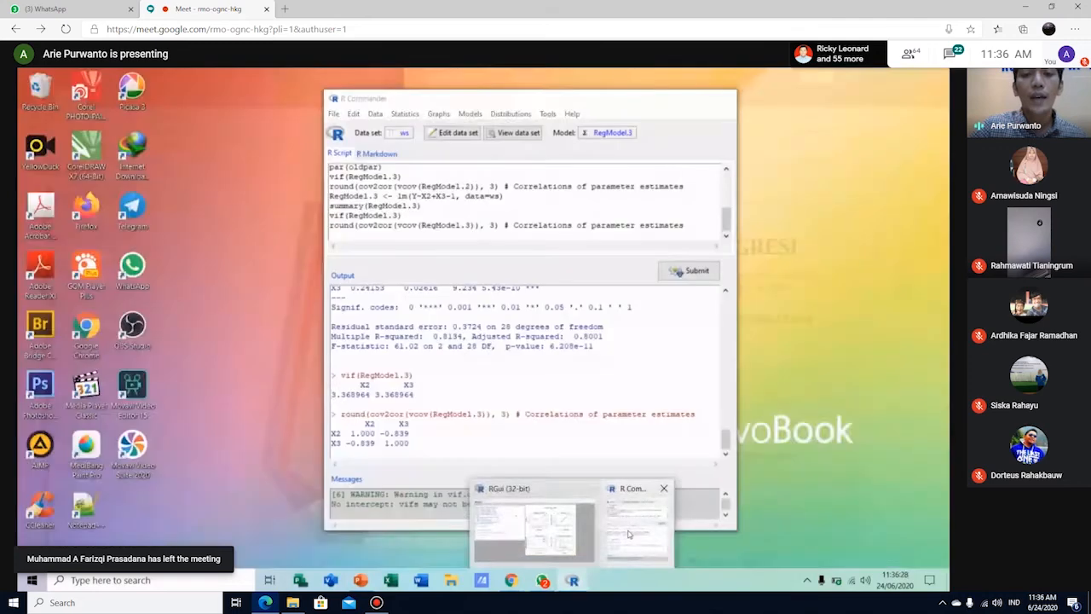
{"action": "left_click", "coordinate": [627, 534]}
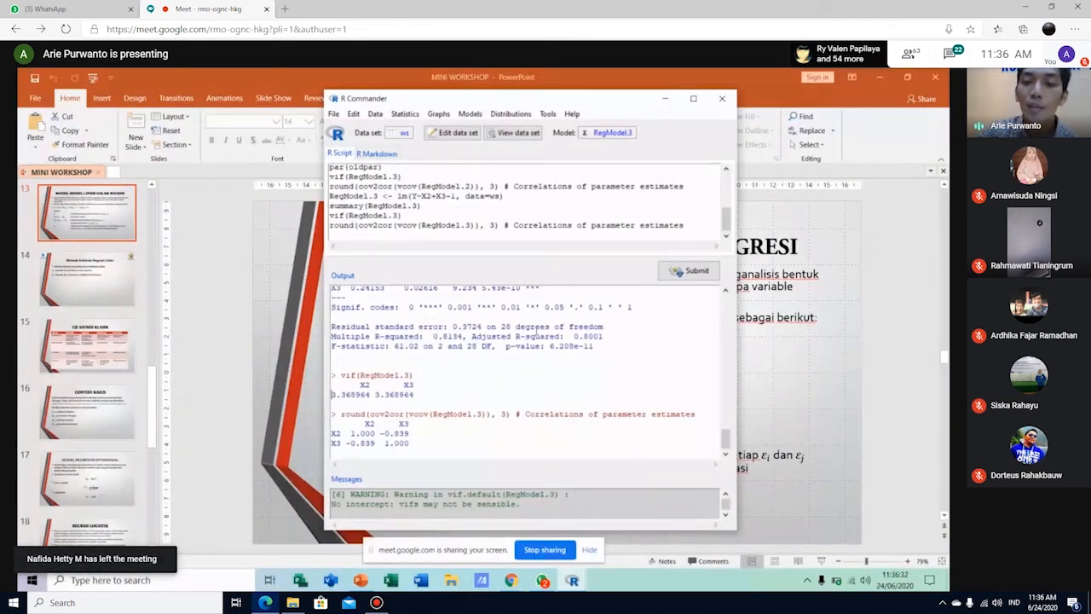
{"action": "left_click_drag", "start_coordinate": [726, 438], "coordinate": [729, 433]}
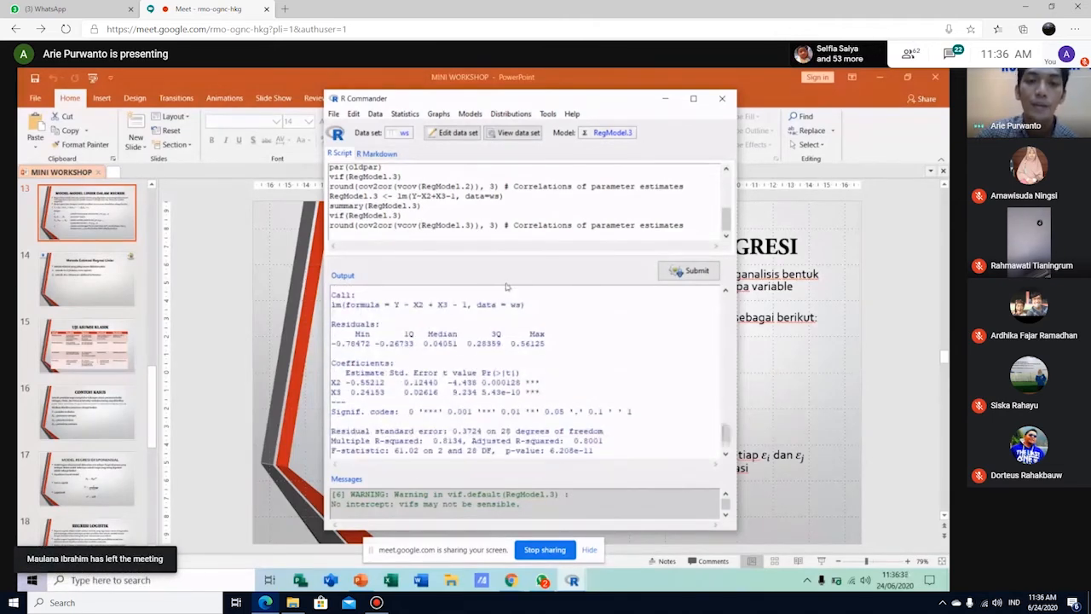
{"action": "left_click", "coordinate": [728, 299]}
{"action": "left_click_drag", "start_coordinate": [728, 411], "coordinate": [726, 435]}
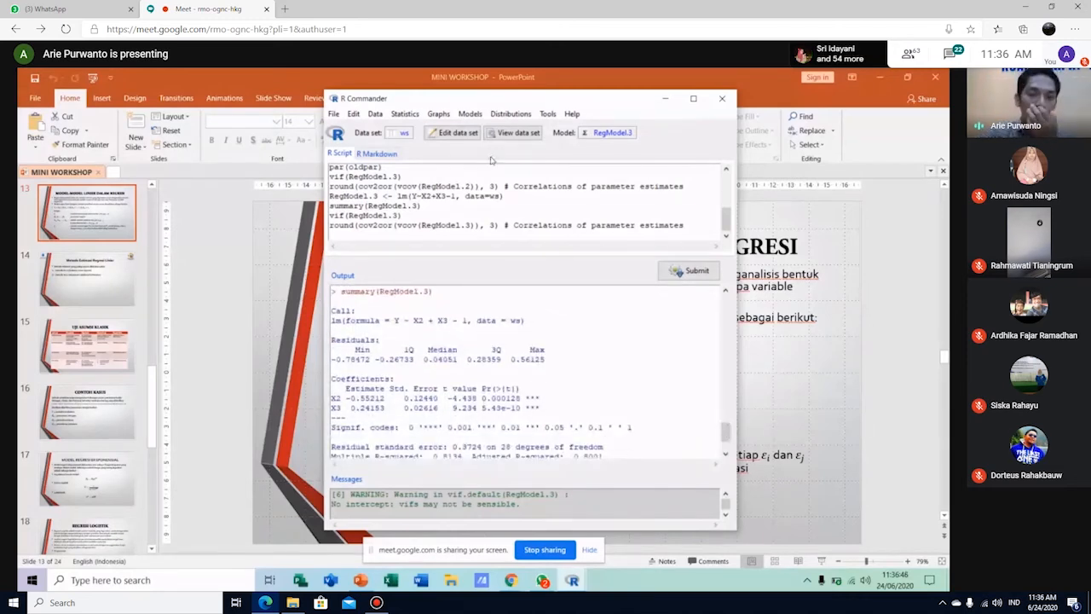
{"action": "left_click", "coordinate": [439, 115]}
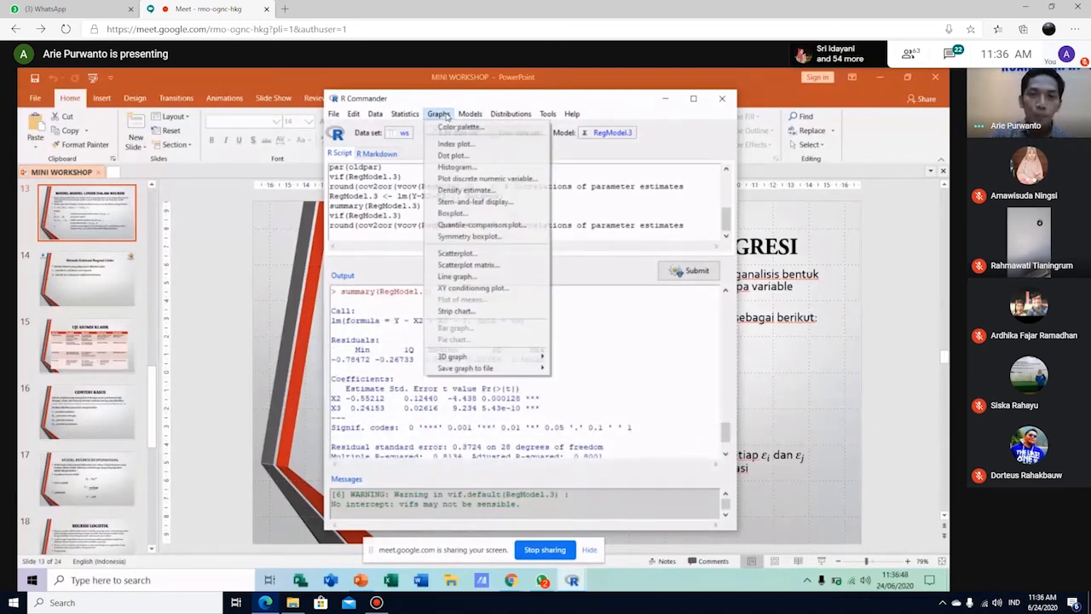
{"action": "mouse_move", "coordinate": [467, 117]}
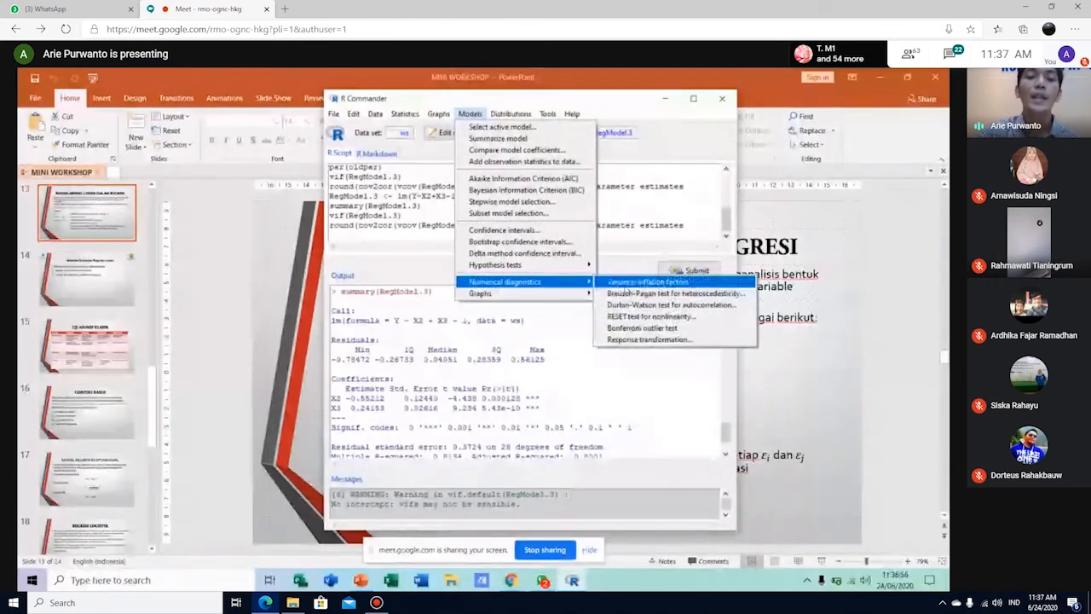
{"action": "left_click", "coordinate": [542, 336]}
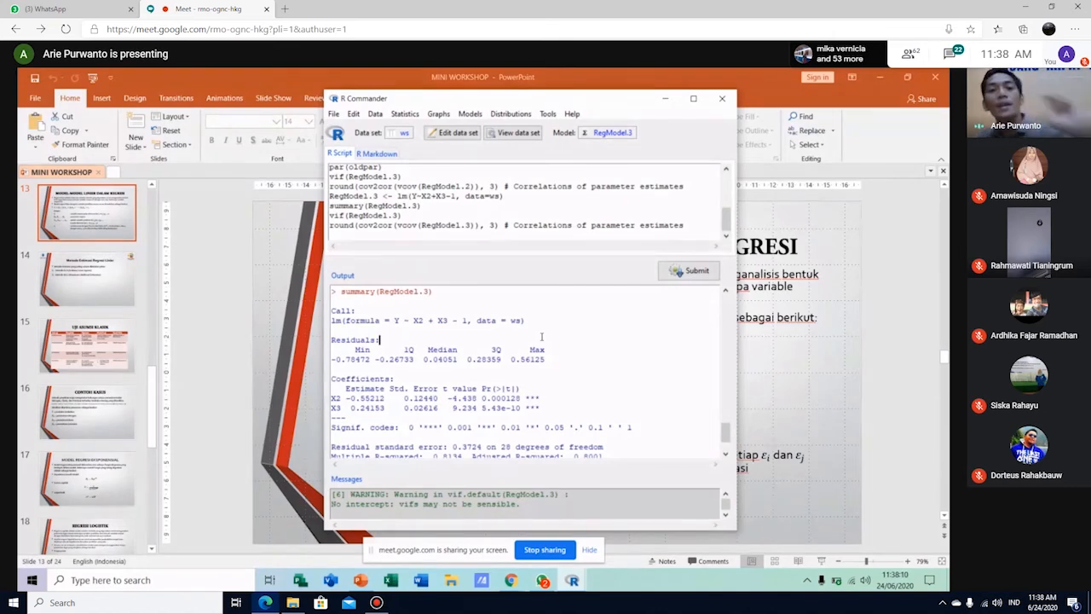
{"action": "left_click", "coordinate": [471, 114]}
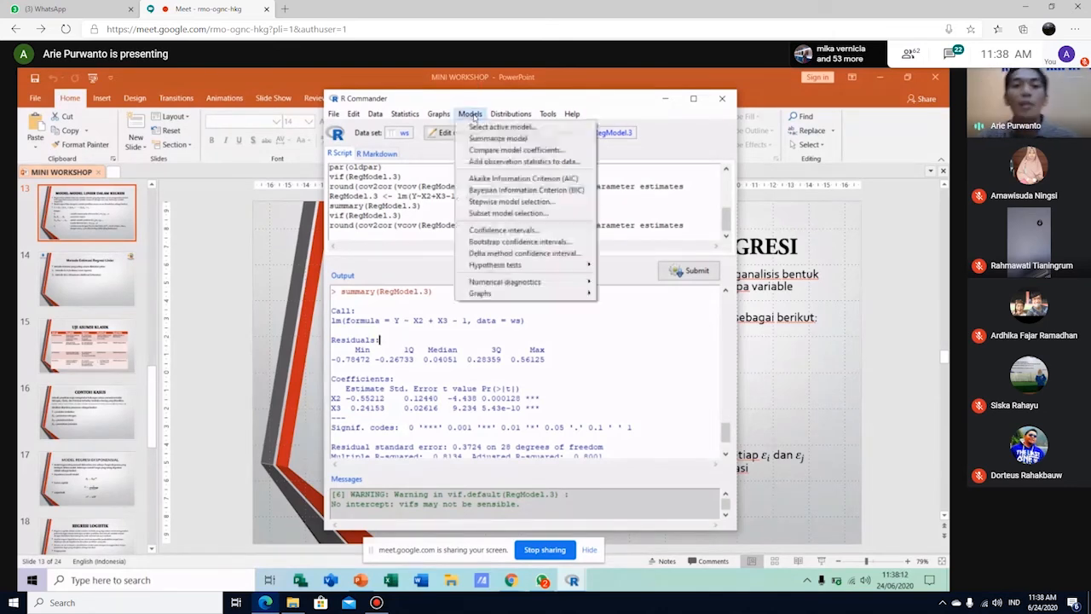
{"action": "left_click", "coordinate": [509, 358]}
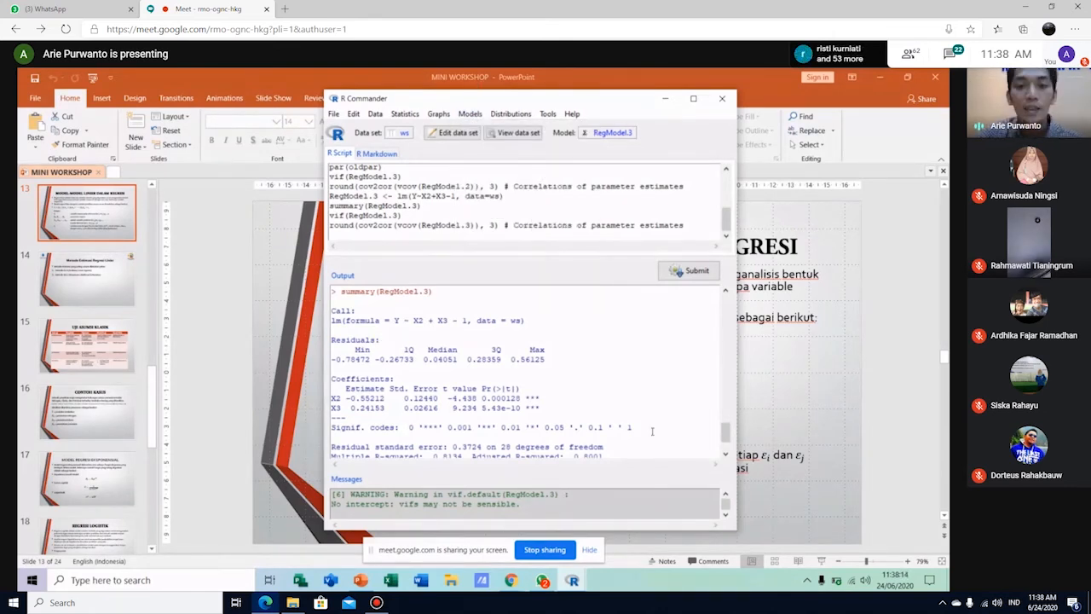
Step: Examine the variance-inflation factors and the correlations of parameter estimates of RegModel.3 in the output
{"action": "scroll", "coordinate": [591, 391], "scroll_direction": "down", "scroll_amount": 4}
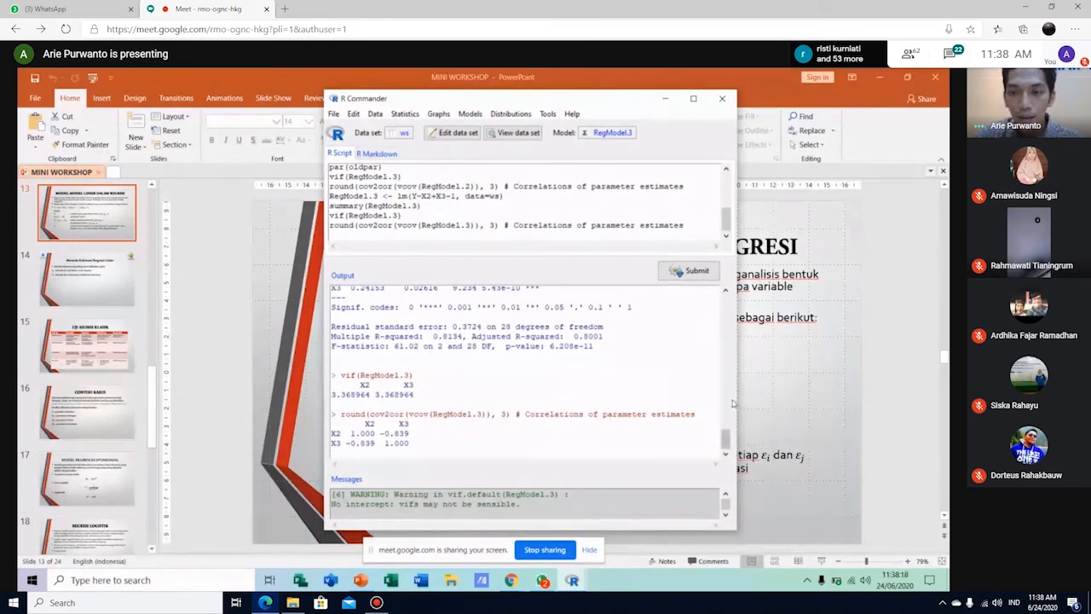
{"action": "left_click", "coordinate": [725, 292]}
{"action": "left_click", "coordinate": [725, 292]}
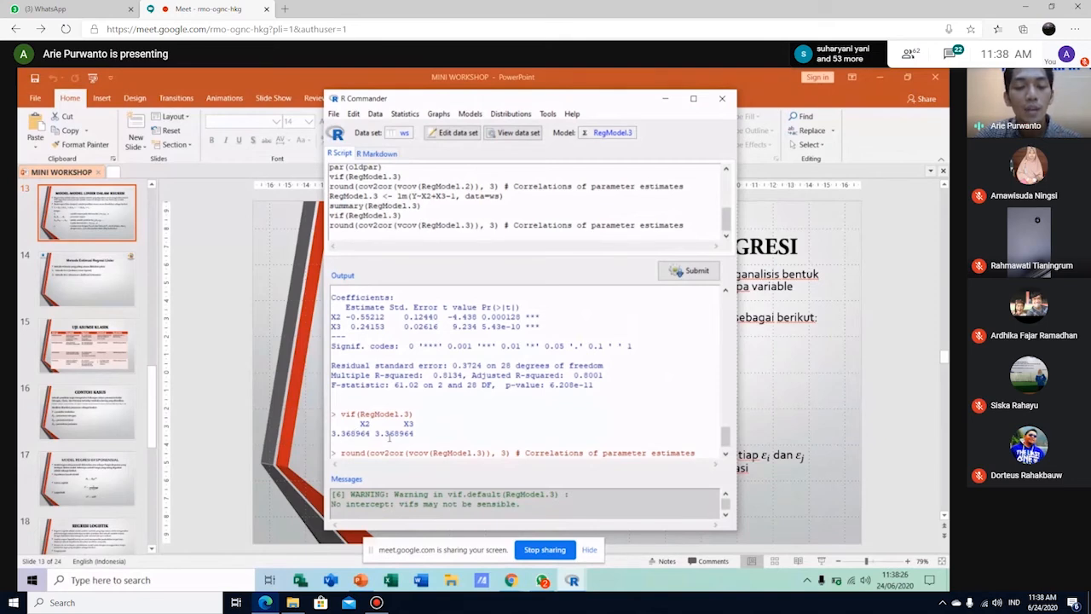
{"action": "left_click", "coordinate": [725, 454]}
{"action": "left_click", "coordinate": [725, 453]}
{"action": "left_click", "coordinate": [725, 453]}
{"action": "left_click", "coordinate": [725, 453]}
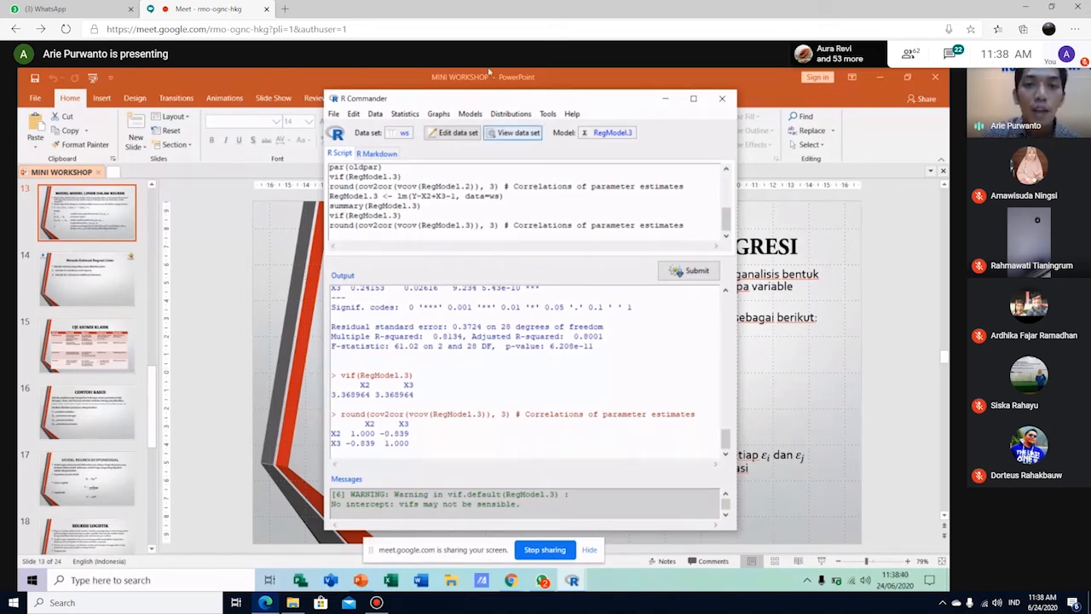
Step: Switch to the MINI WORKSHOP presentation and go to the MODEL REGRESI EKSPONENSIAL slide
{"action": "left_click", "coordinate": [469, 113]}
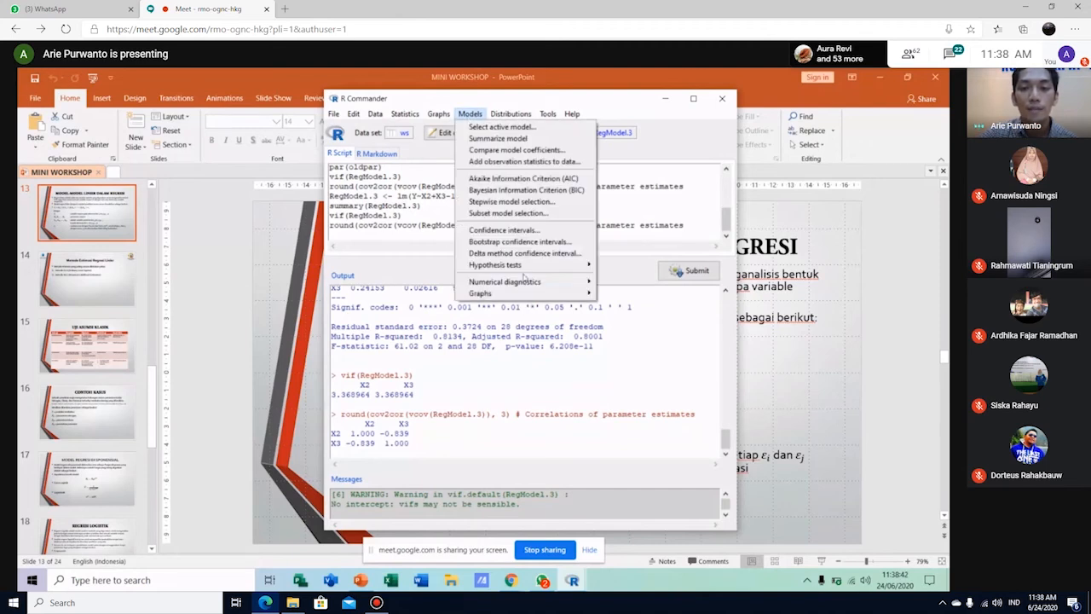
{"action": "mouse_move", "coordinate": [576, 285]}
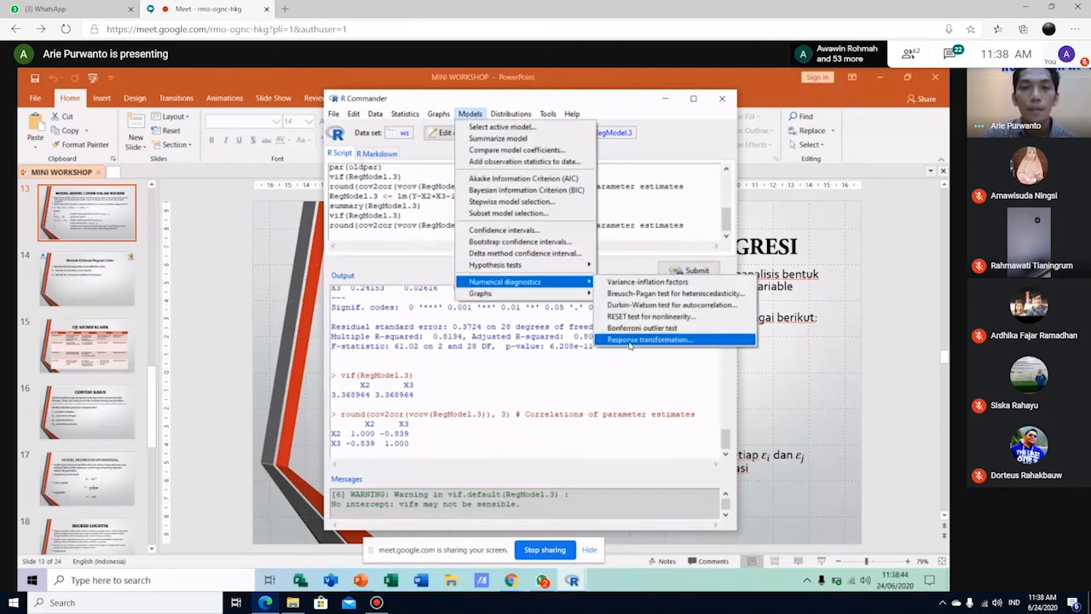
{"action": "left_click", "coordinate": [80, 395]}
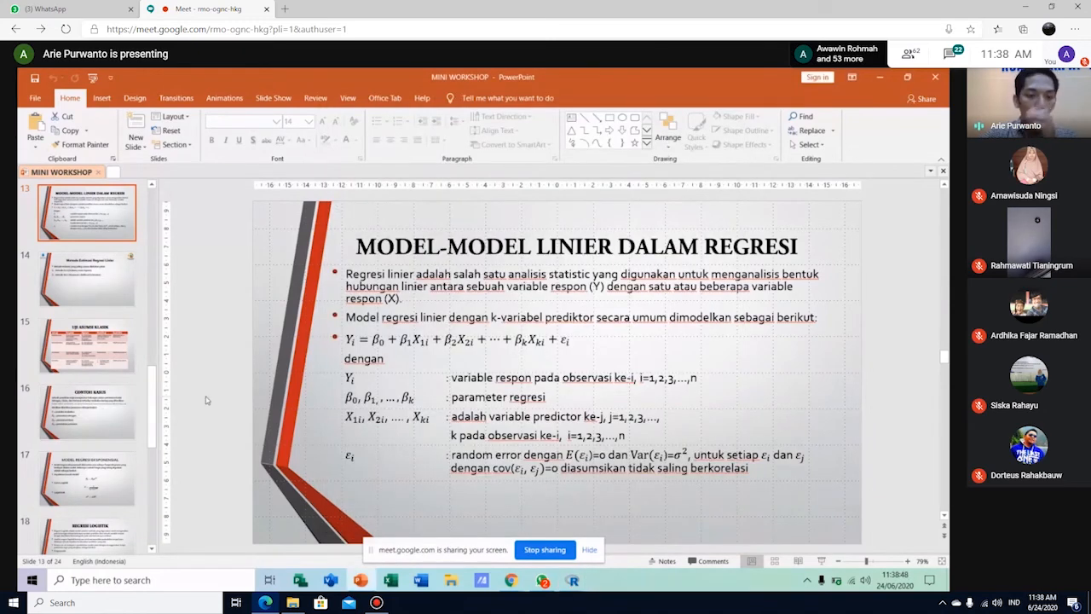
{"action": "key", "text": "Down"}
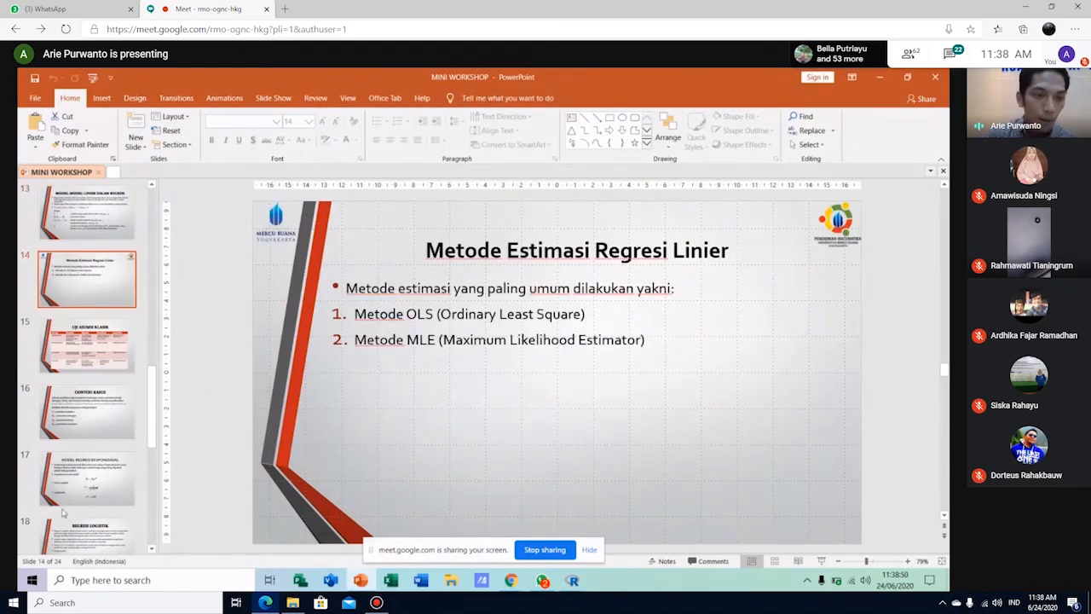
{"action": "left_click", "coordinate": [91, 483]}
{"action": "key", "text": "Down"}
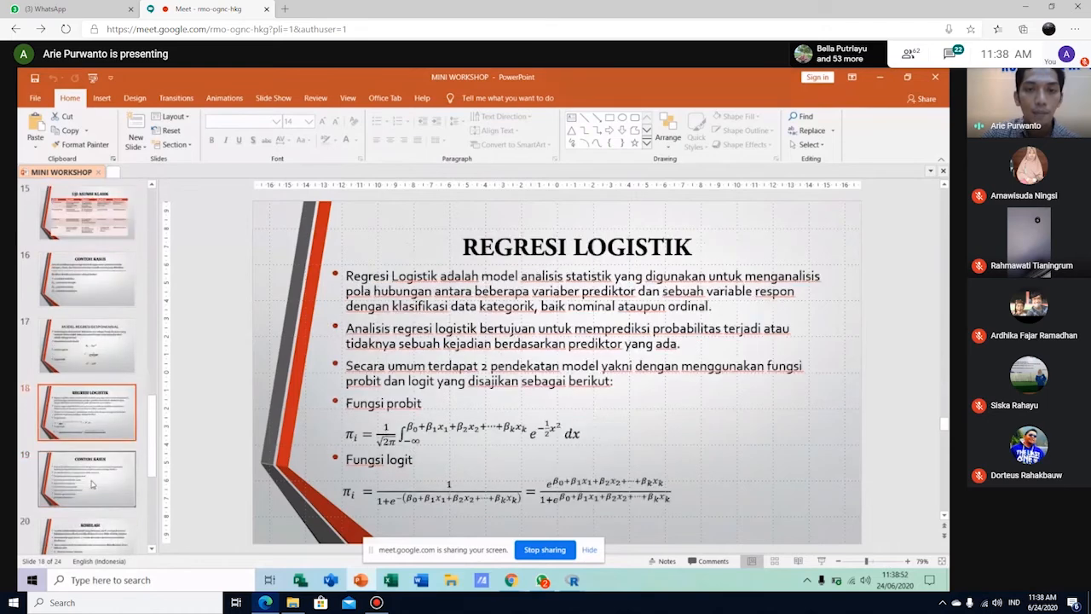
{"action": "key", "text": "Up"}
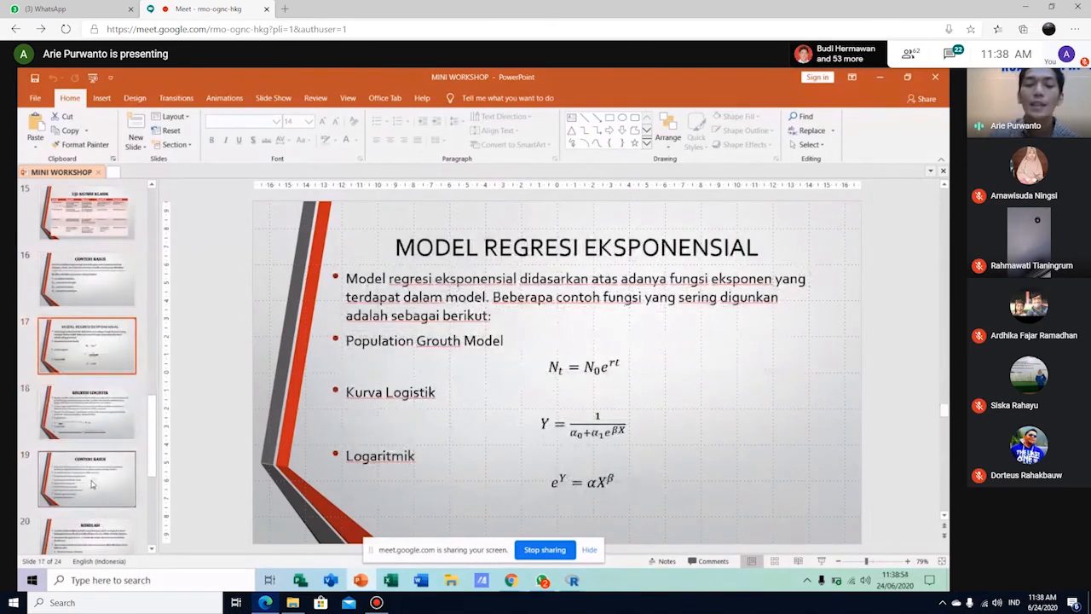